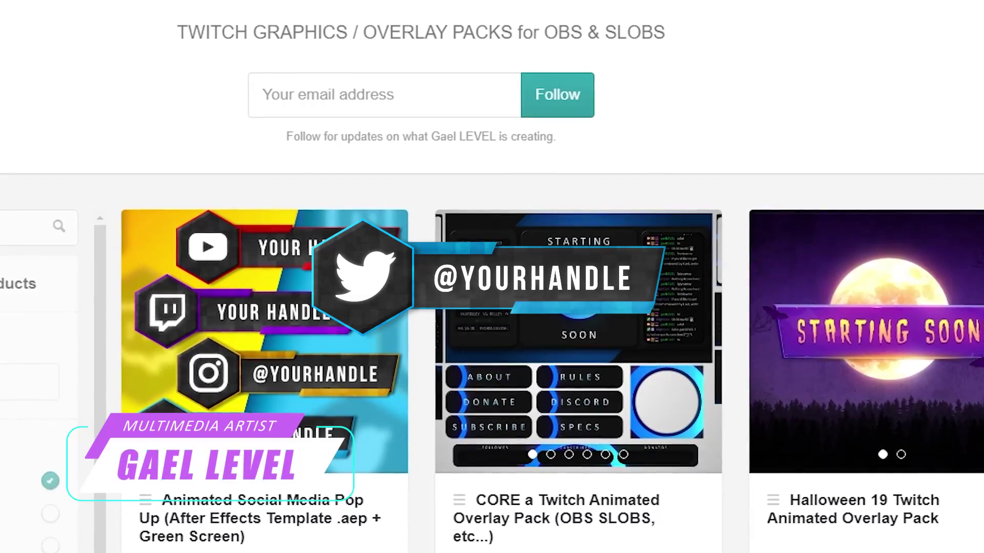
# - Open the Animated Social Media Pop Up product and read its .aep, 5 panels, 5 green-screen contents
pyautogui.scroll(-5, 163, 267)
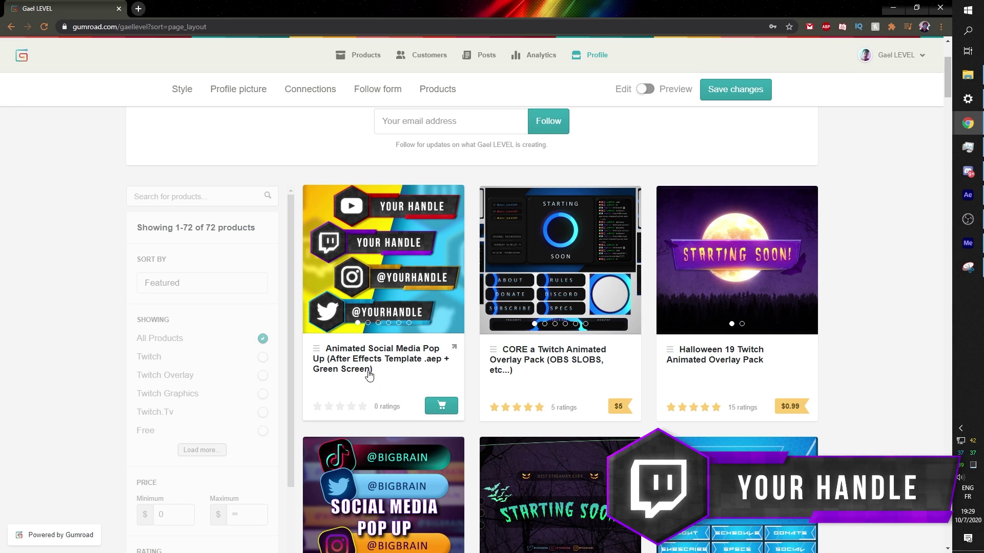
pyautogui.click(350, 365)
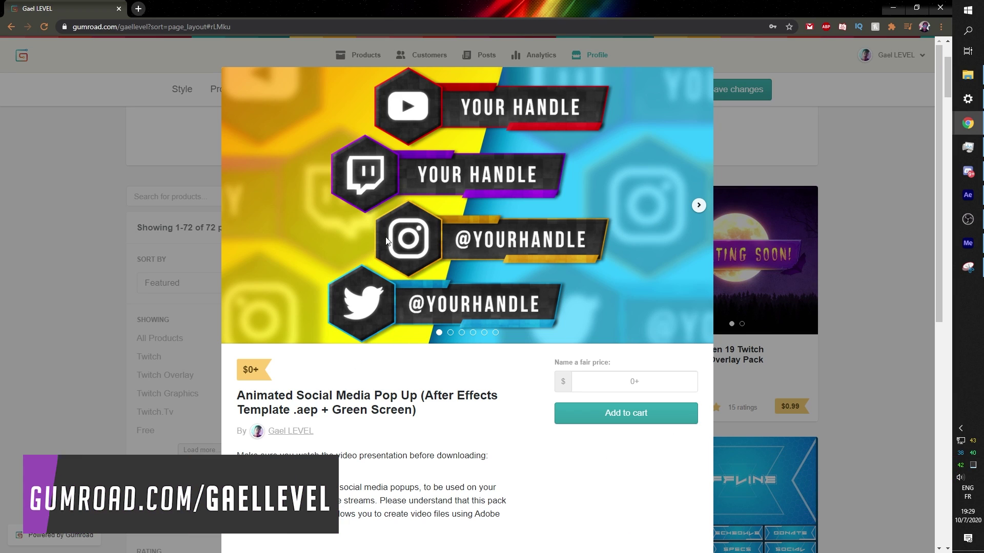
pyautogui.scroll(-4, 456, 317)
pyautogui.scroll(-1, 456, 317)
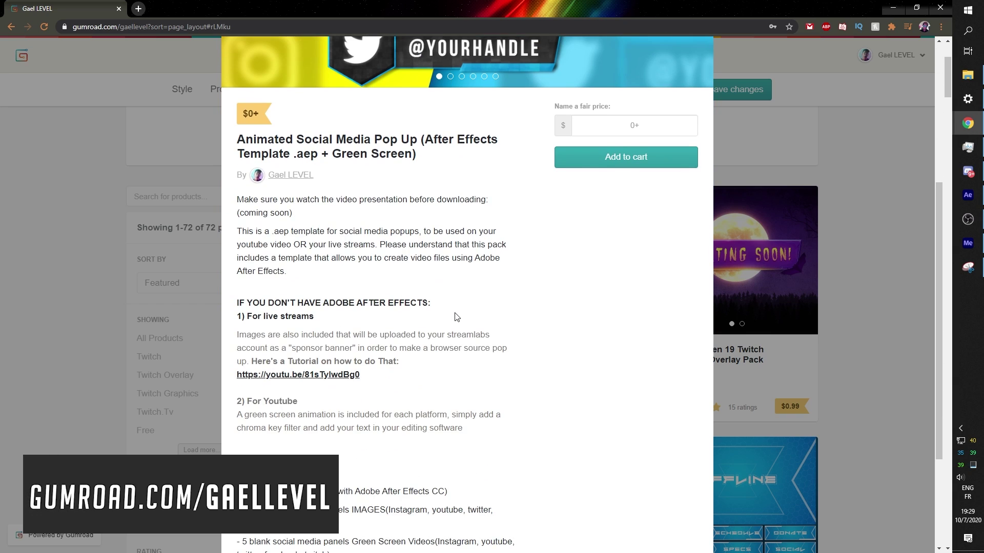
pyautogui.scroll(-1, 456, 317)
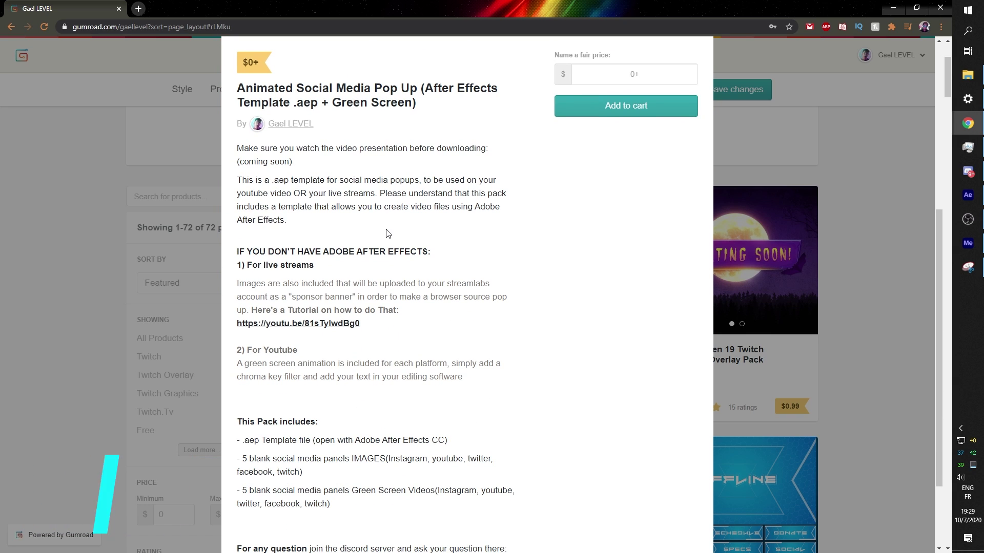
pyautogui.scroll(-3, 509, 209)
pyautogui.scroll(4, 510, 210)
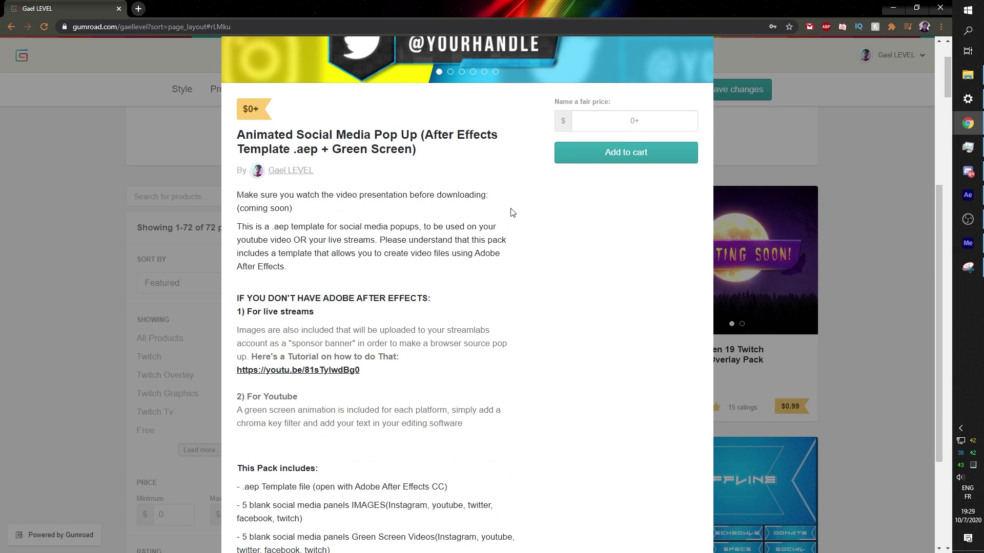
pyautogui.scroll(-1, 512, 212)
pyautogui.scroll(-1, 512, 212)
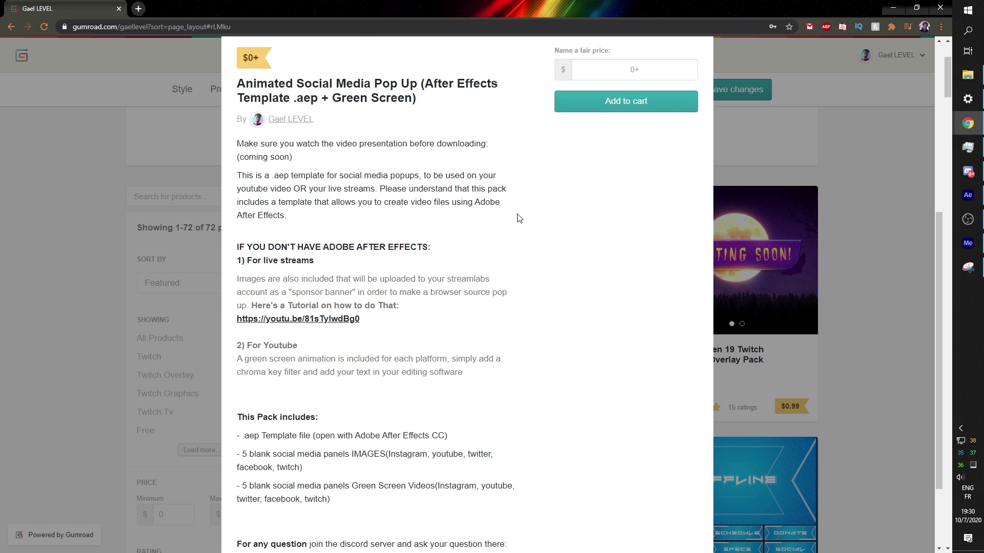
pyautogui.scroll(-2, 518, 217)
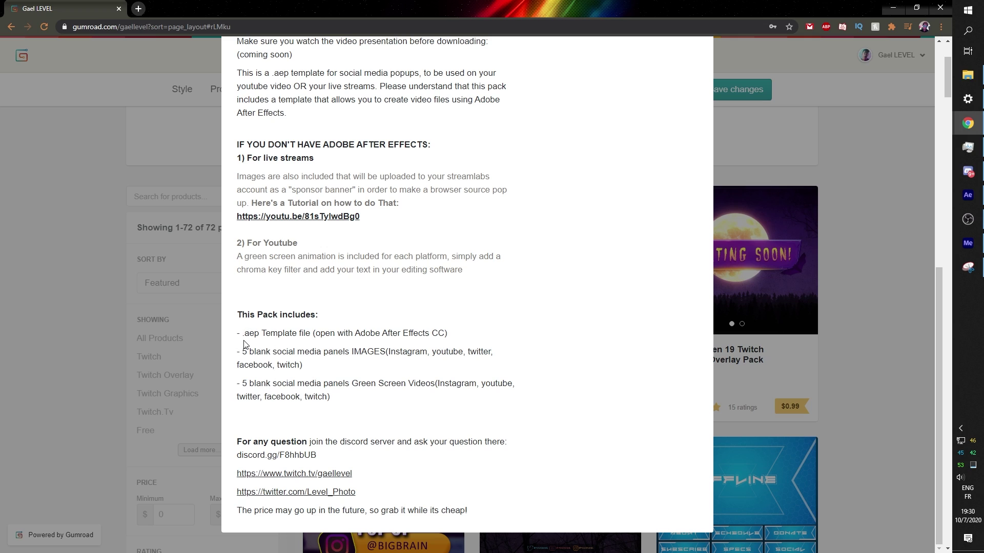
# - Switch to After Effects and preview the FULL ORDER composition with all popups
pyautogui.click(967, 195)
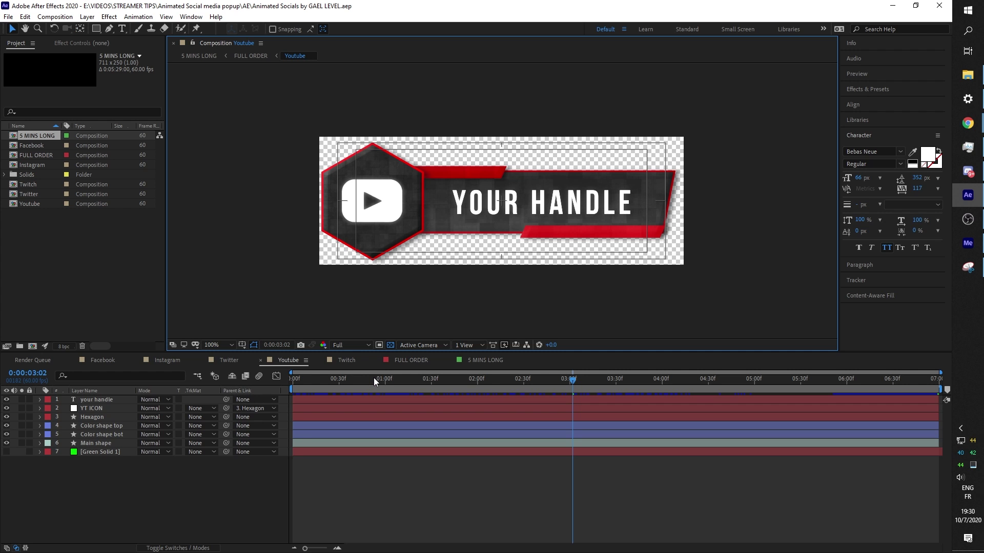
pyautogui.click(408, 360)
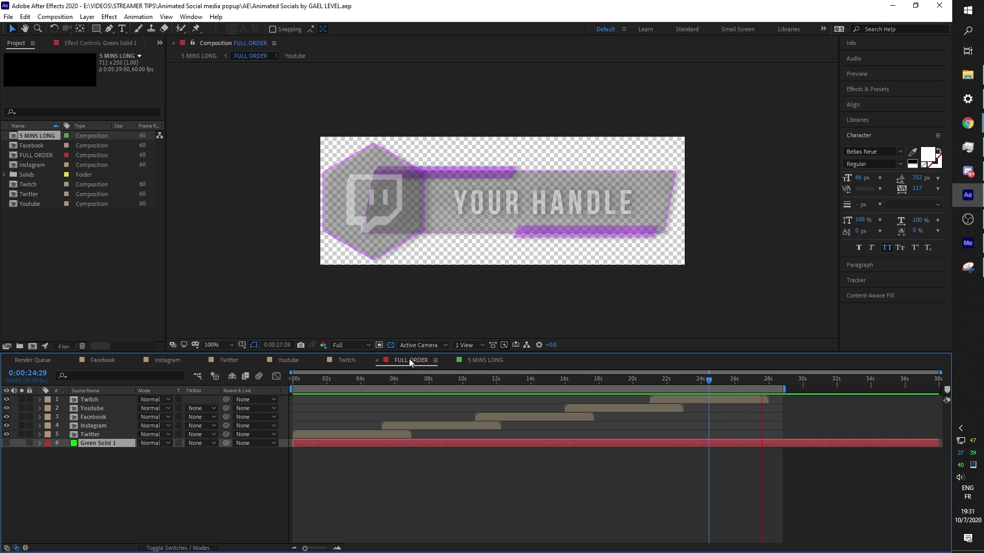
pyautogui.press('space')
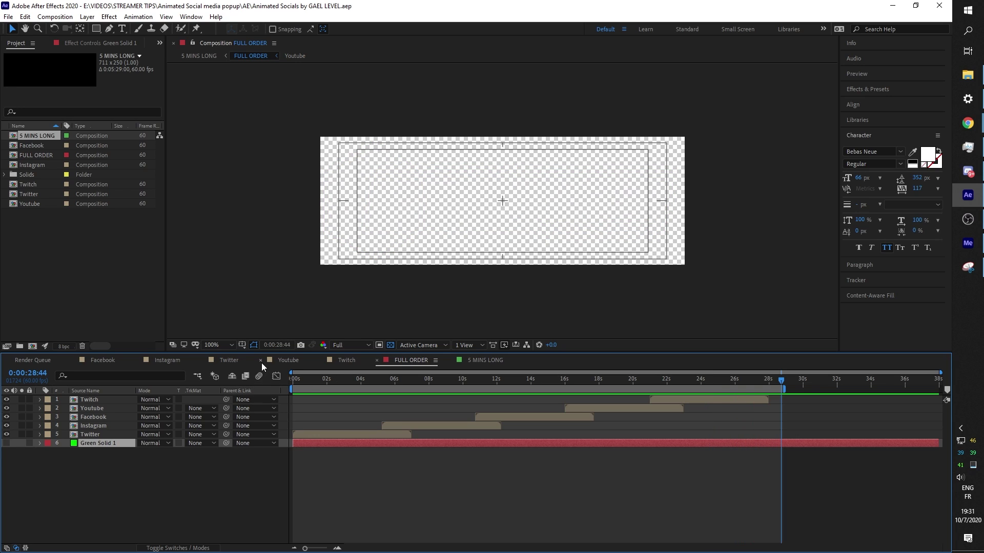
# - View the Facebook, Instagram, Twitter, YouTube and Twitch popups, ending on Facebook
pyautogui.click(95, 361)
pyautogui.moveTo(310, 380); pyautogui.dragTo(462, 380)
pyautogui.click(178, 363)
pyautogui.click(229, 361)
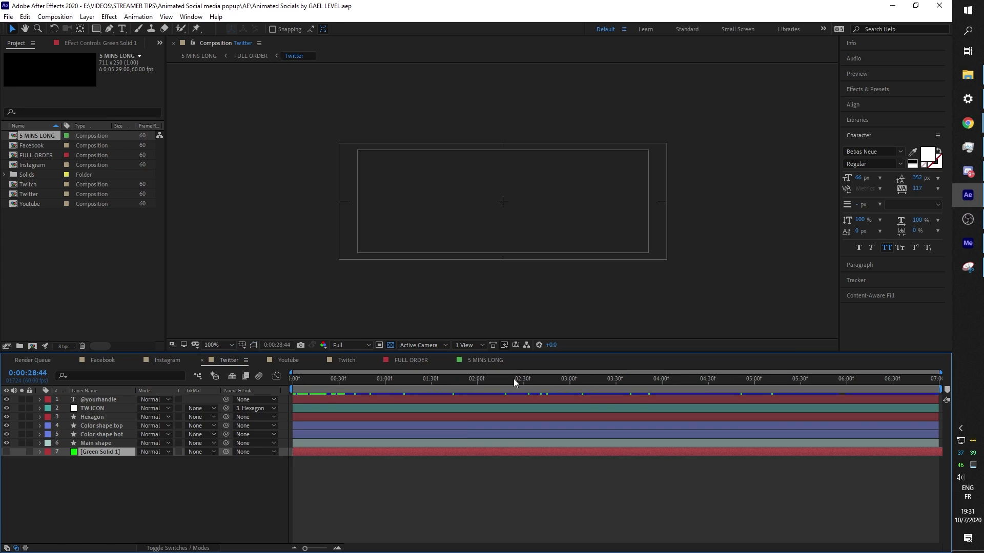
pyautogui.click(510, 380)
pyautogui.click(288, 360)
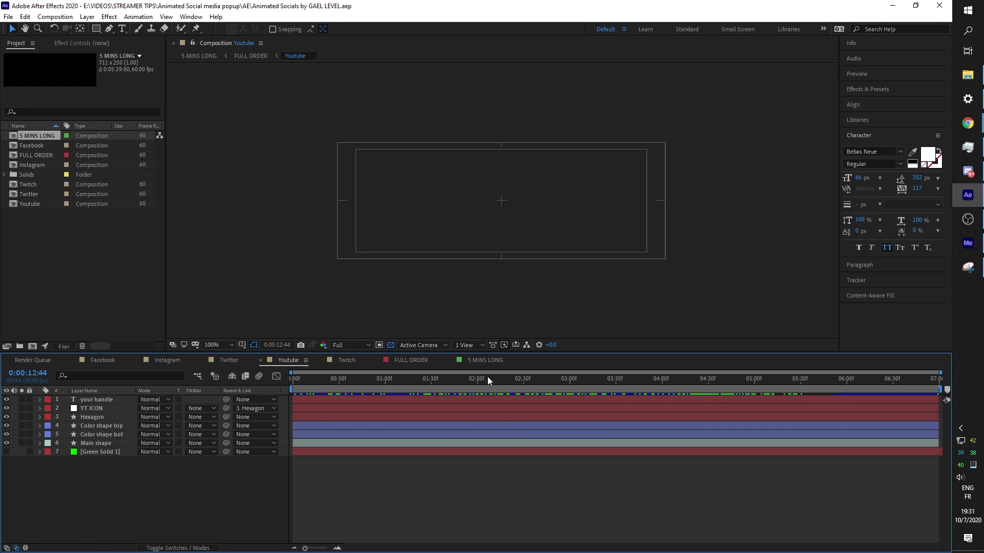
pyautogui.click(489, 380)
pyautogui.click(351, 361)
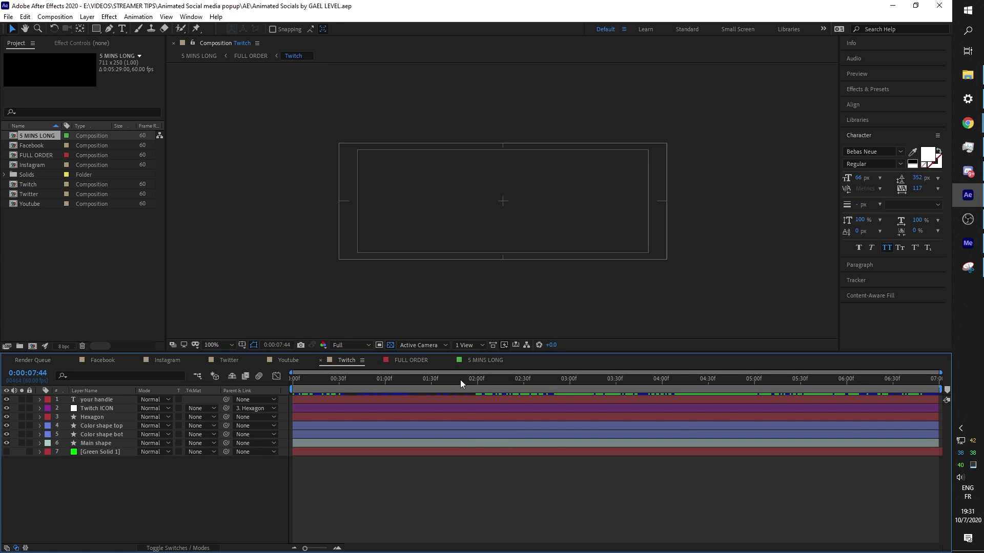
pyautogui.moveTo(460, 380); pyautogui.dragTo(503, 382)
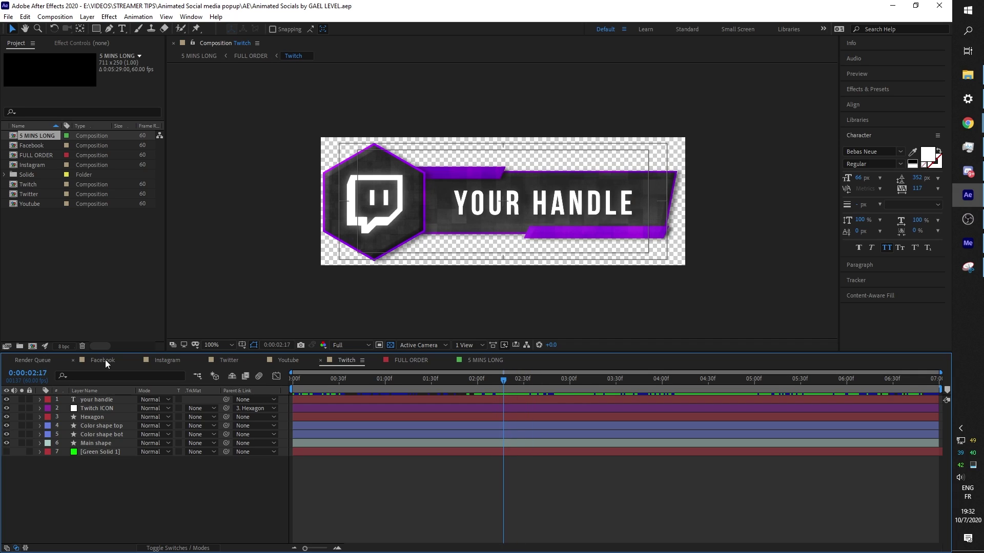
pyautogui.click(103, 360)
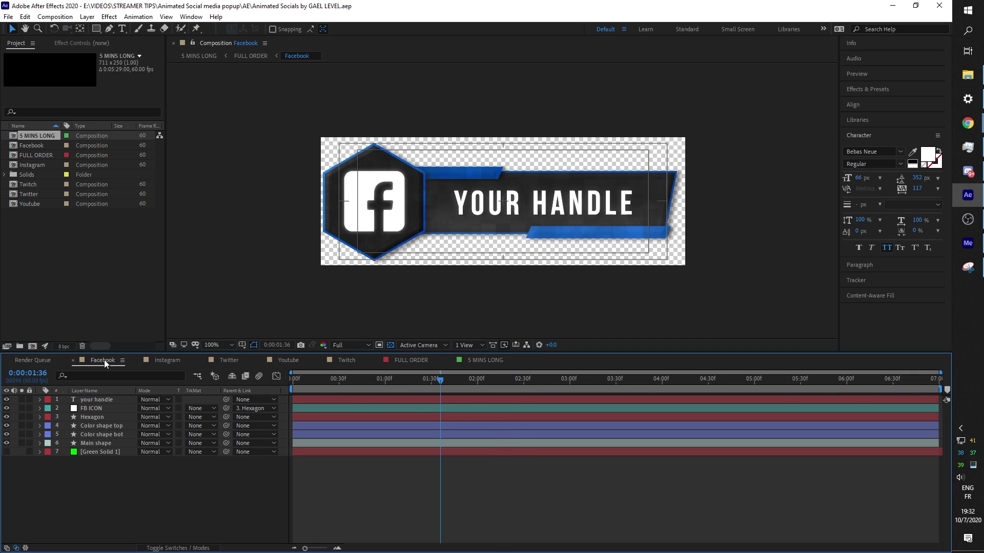
# - Replace the Facebook popup's YOUR HANDLE text with the creator's channel name
pyautogui.click(95, 400)
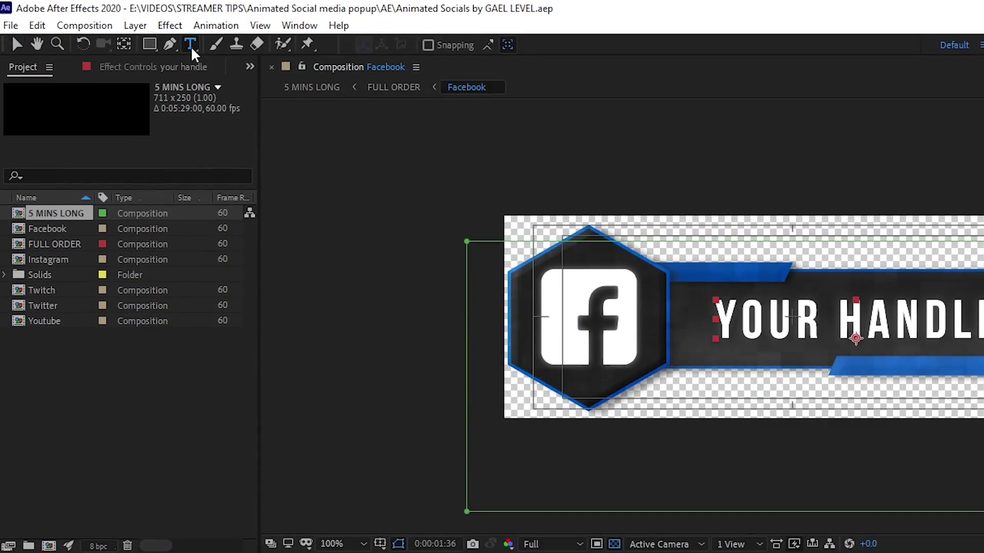
pyautogui.click(190, 44)
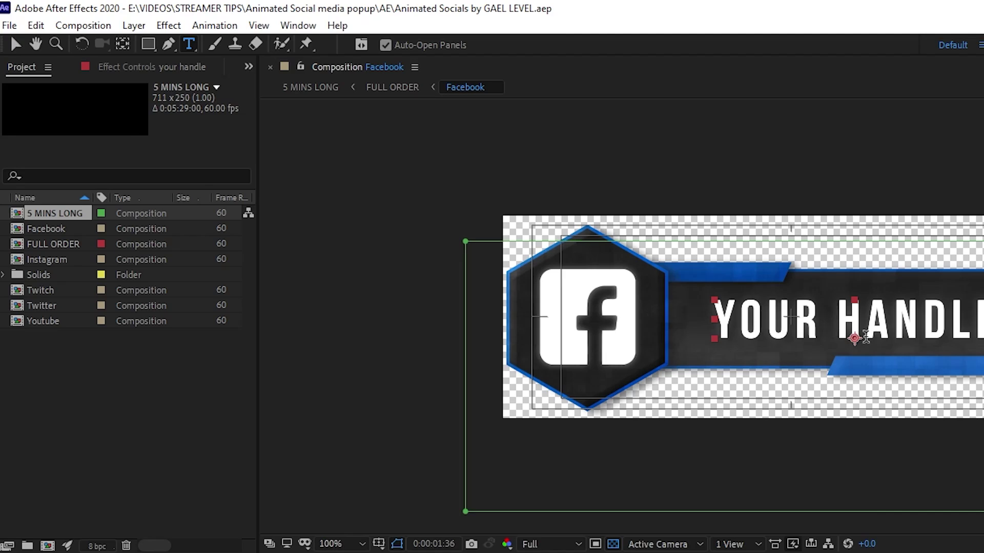
pyautogui.click(769, 317)
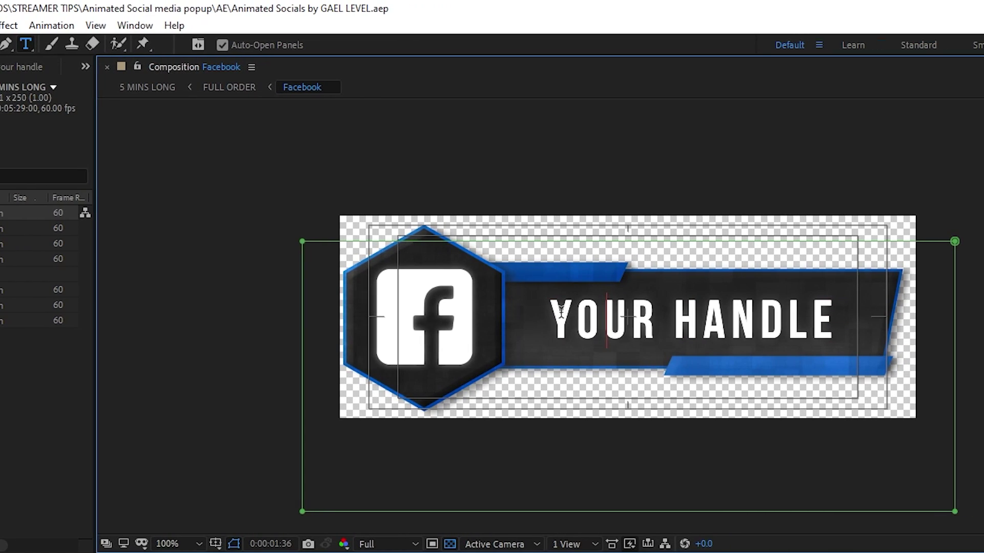
pyautogui.moveTo(575, 316); pyautogui.dragTo(758, 316)
pyautogui.hotkey('ctrl', 'a')
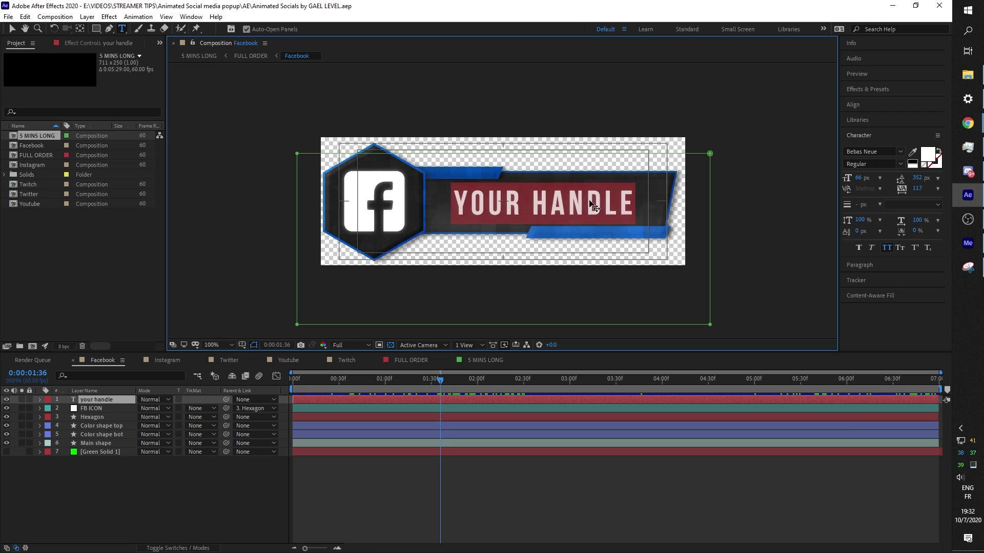
pyautogui.write('Gael Level')
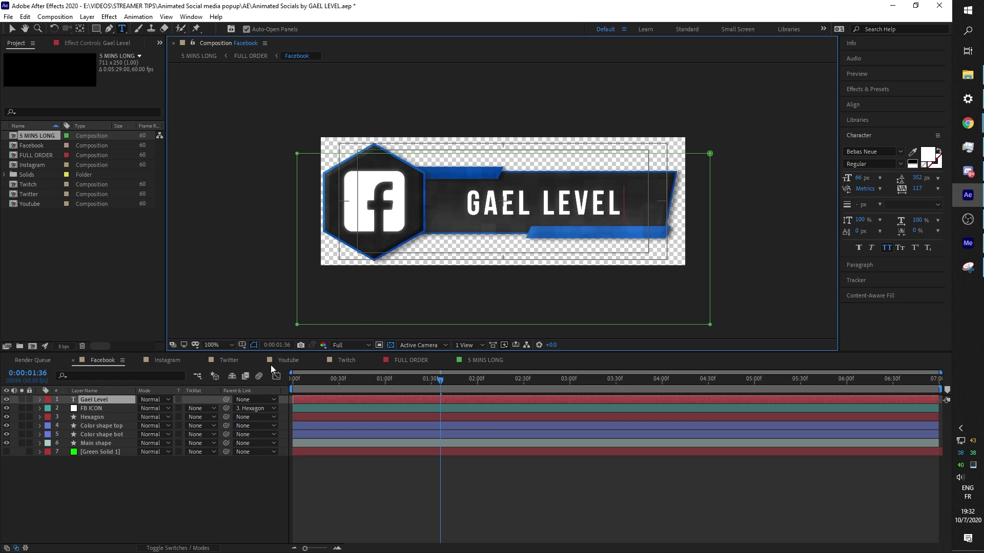
# - Check the Instagram, Twitter, YouTube and Twitch comps, then return to Facebook
pyautogui.click(167, 360)
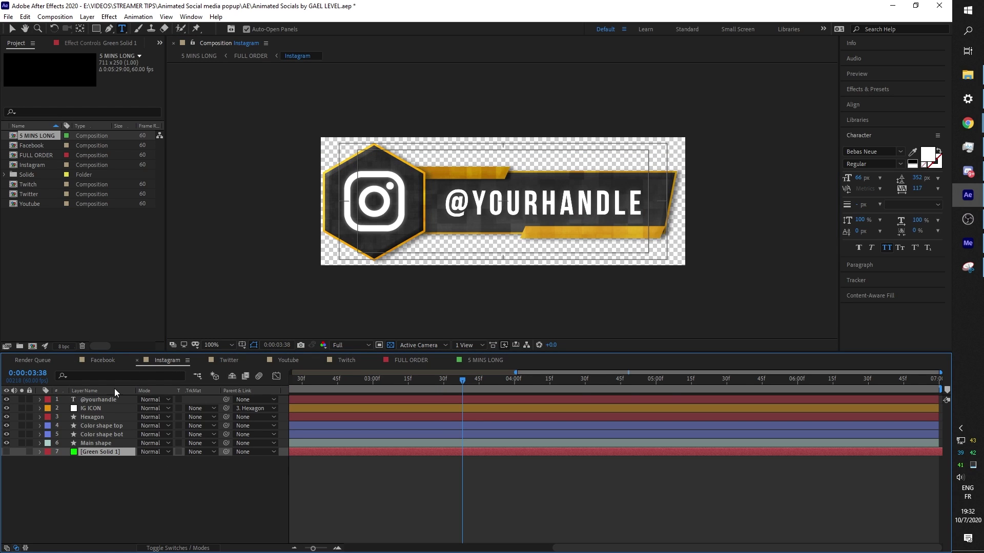
pyautogui.click(238, 360)
pyautogui.click(287, 360)
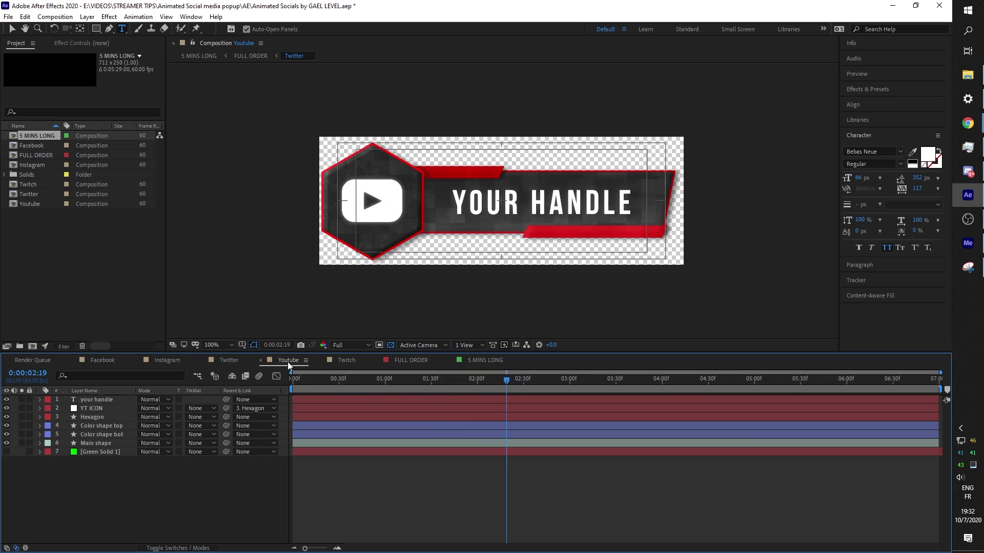
pyautogui.click(352, 359)
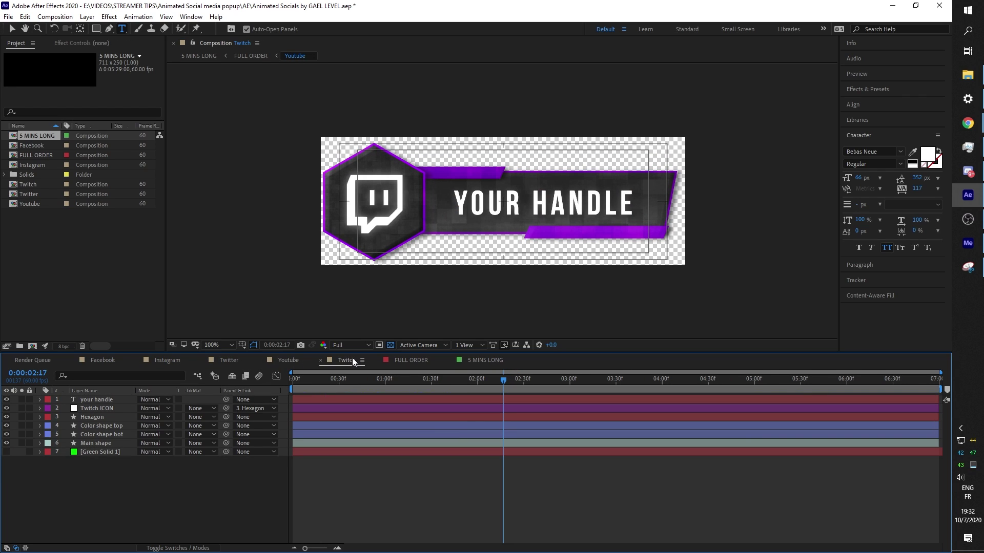
pyautogui.click(107, 360)
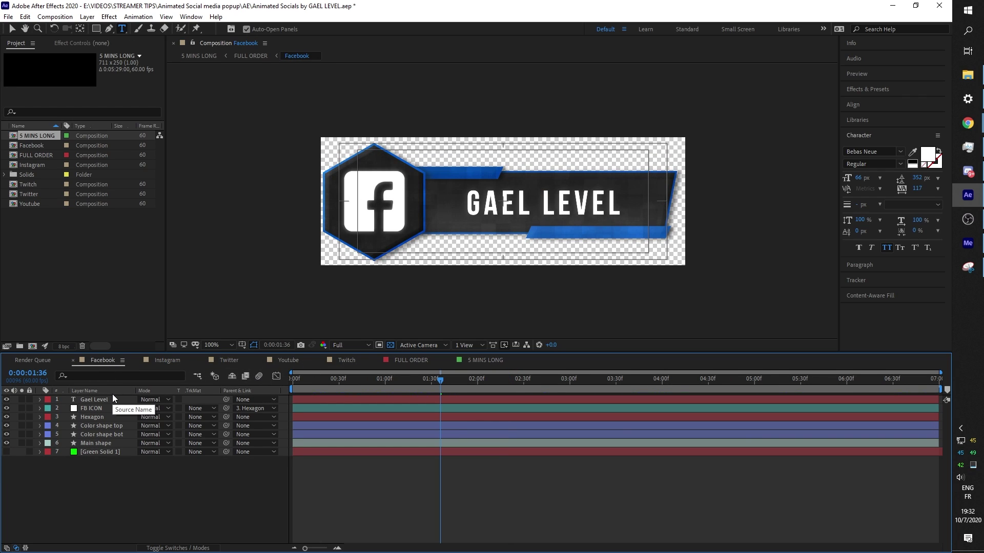
pyautogui.click(107, 444)
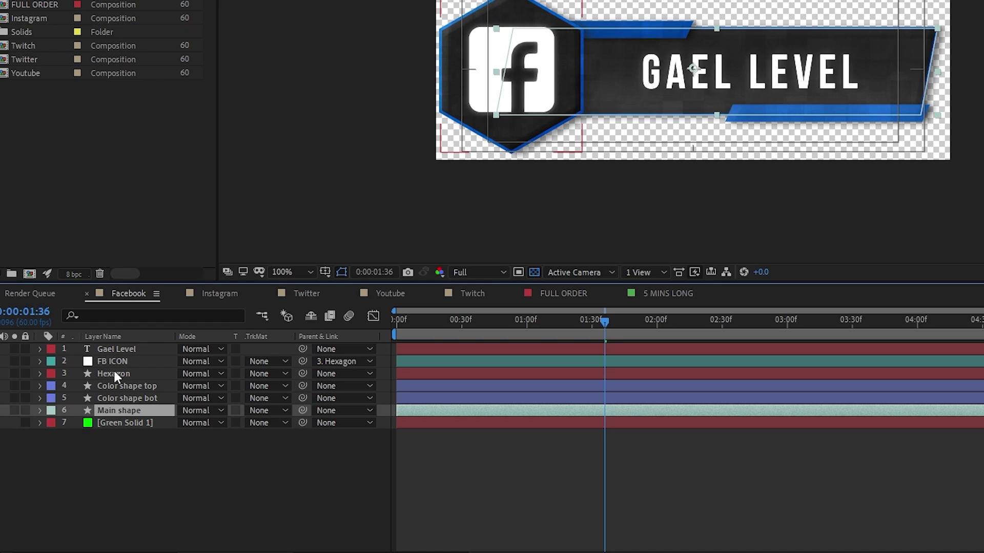
pyautogui.click(111, 394)
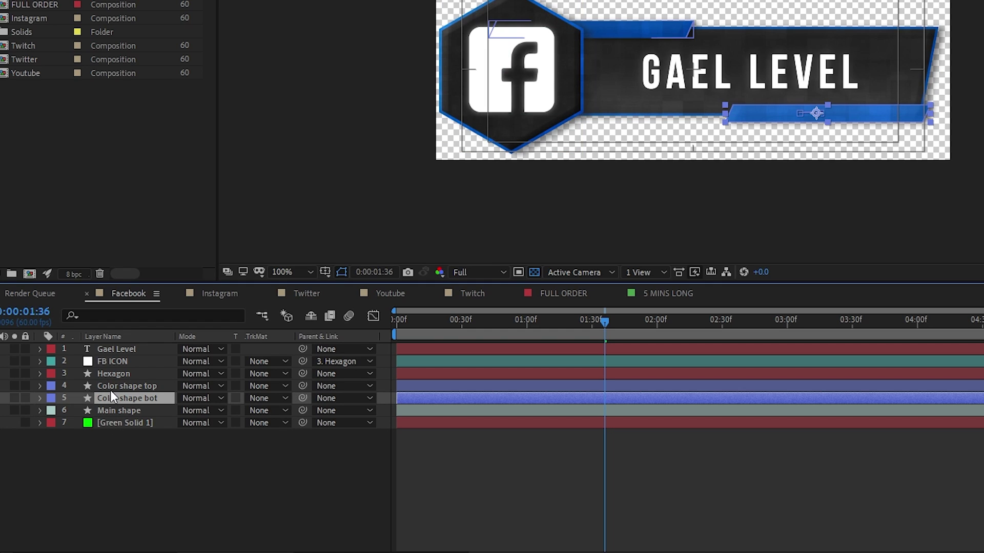
pyautogui.click(109, 389)
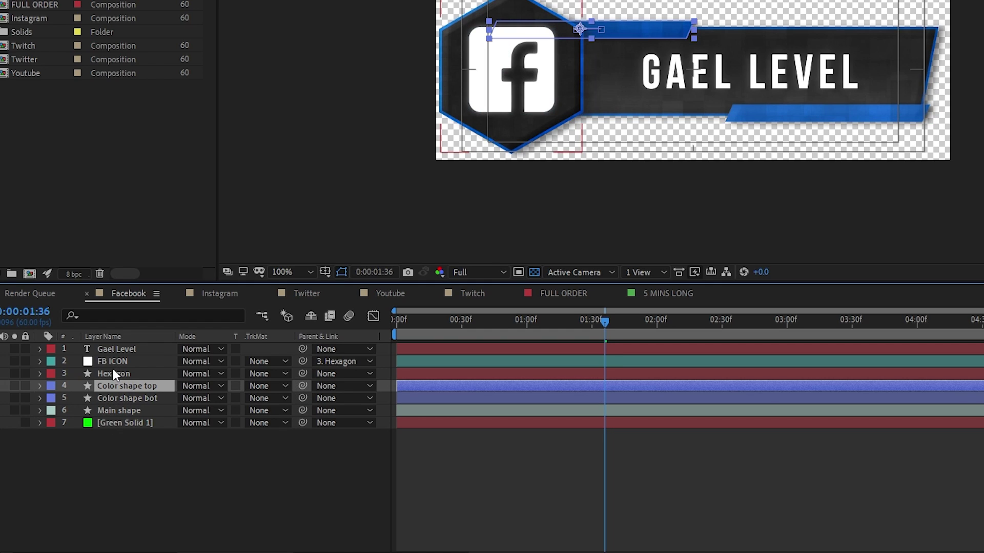
pyautogui.click(112, 372)
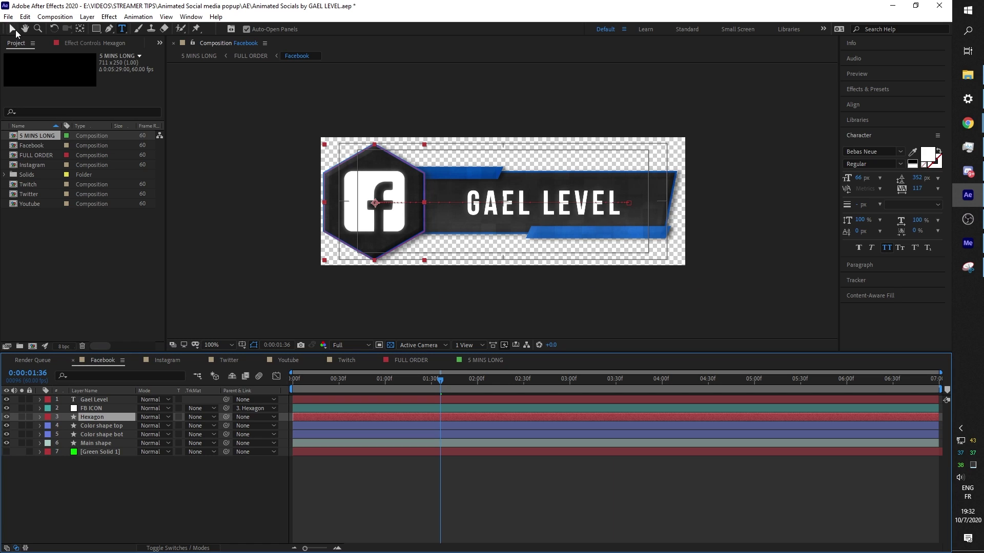
pyautogui.click(13, 29)
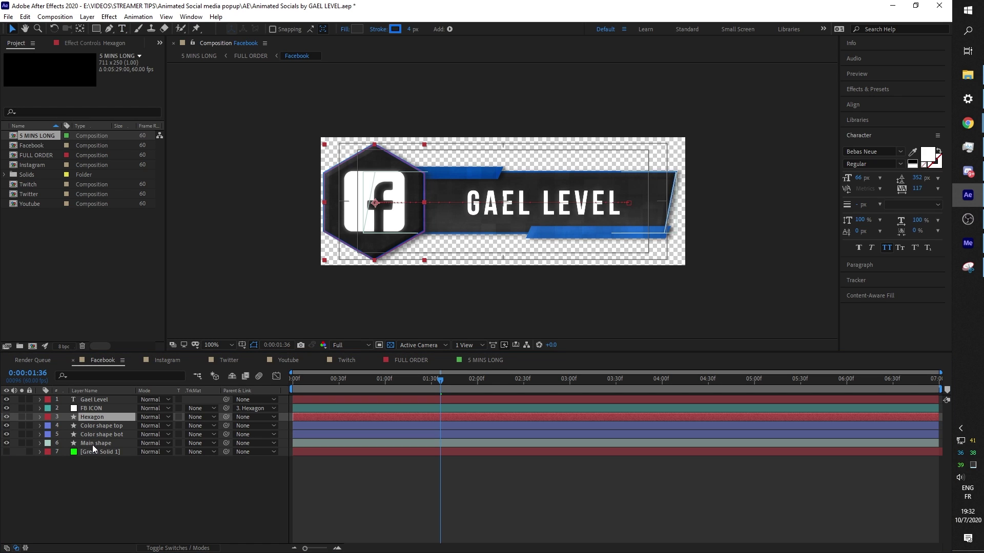
pyautogui.click(92, 444)
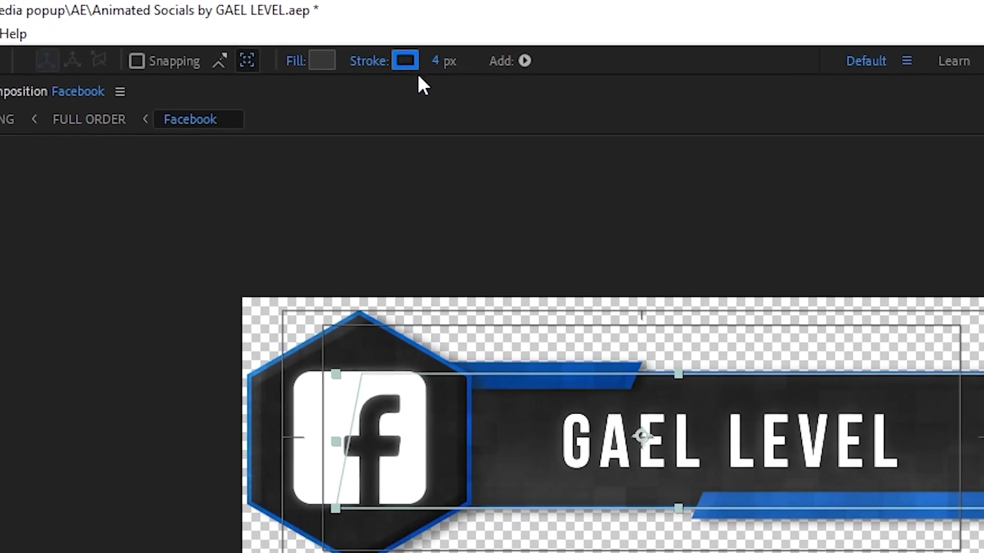
pyautogui.hotkey('ctrl', 'Down')
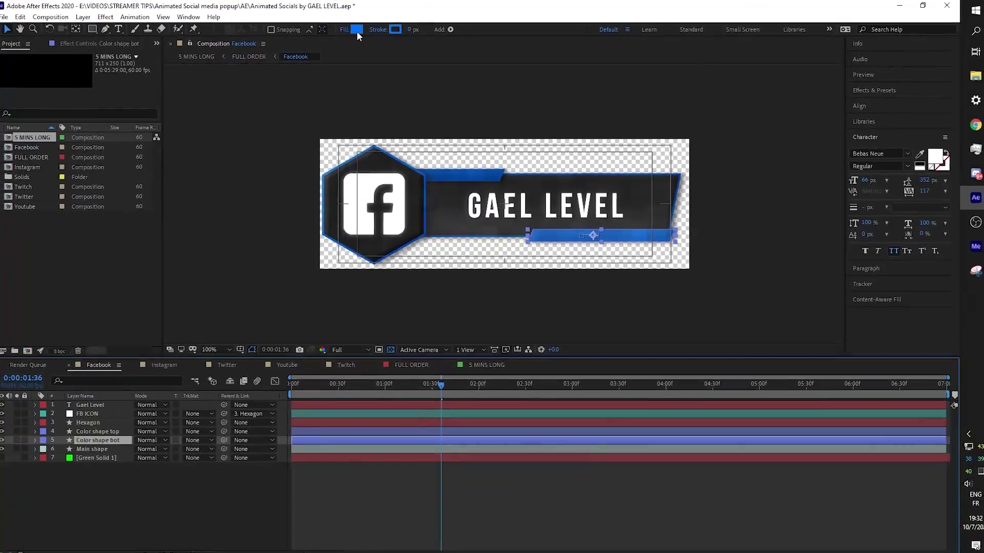
pyautogui.click(356, 30)
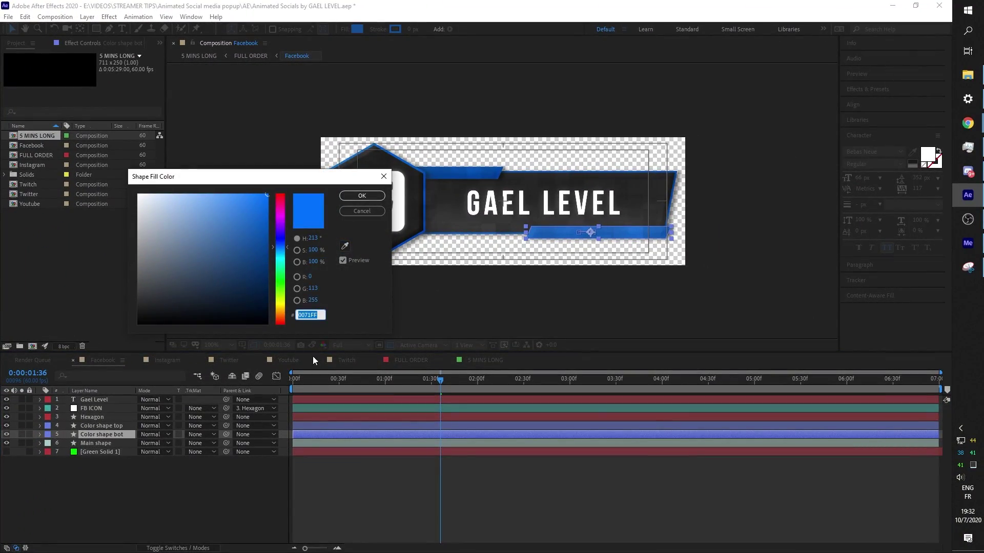
pyautogui.click(357, 211)
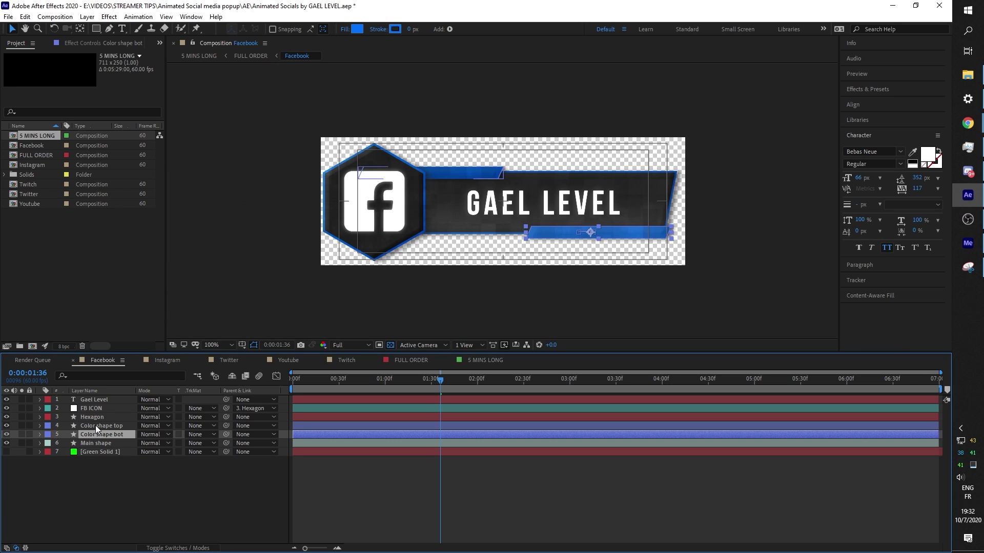
pyautogui.click(95, 426)
pyautogui.click(357, 29)
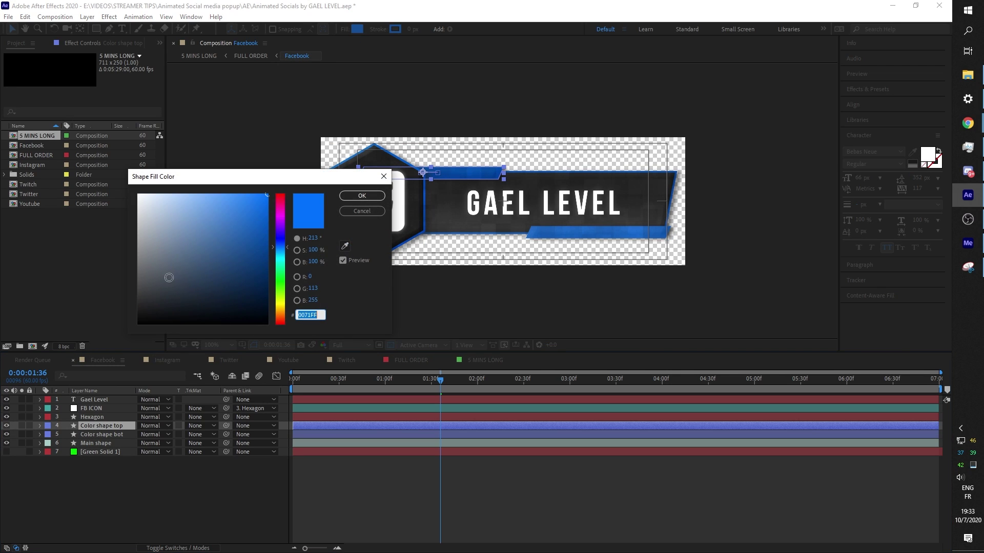
pyautogui.moveTo(223, 224); pyautogui.dragTo(279, 205)
pyautogui.click(362, 211)
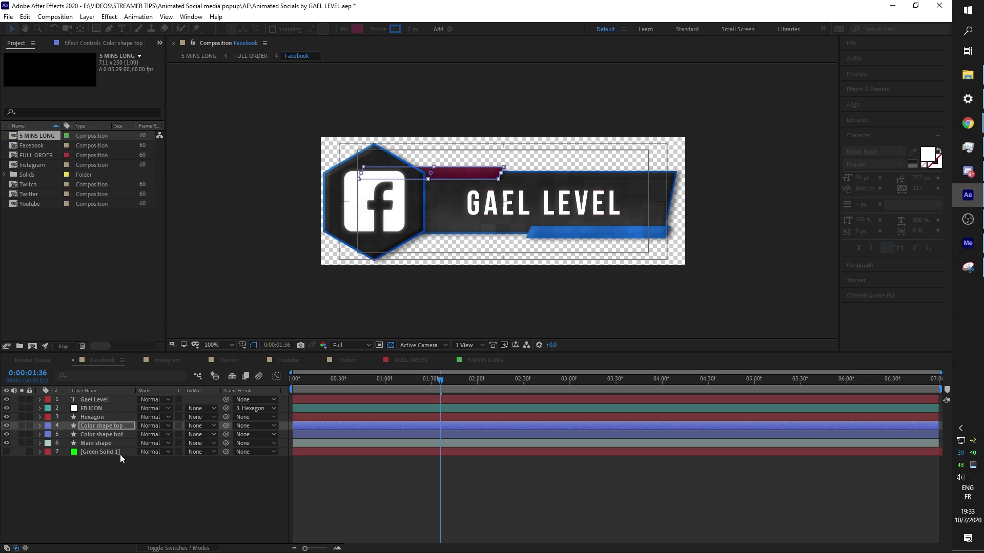
pyautogui.click(99, 418)
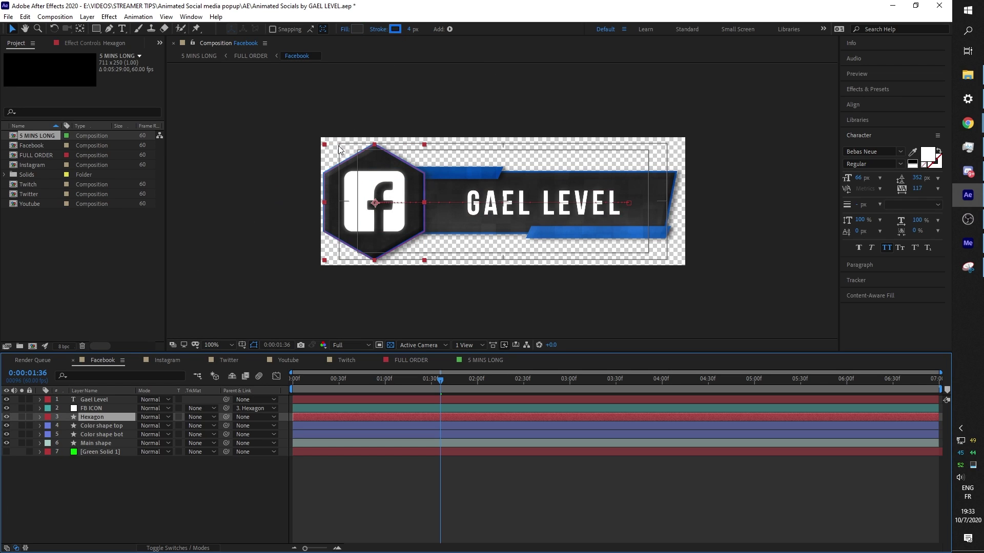
pyautogui.click(393, 30)
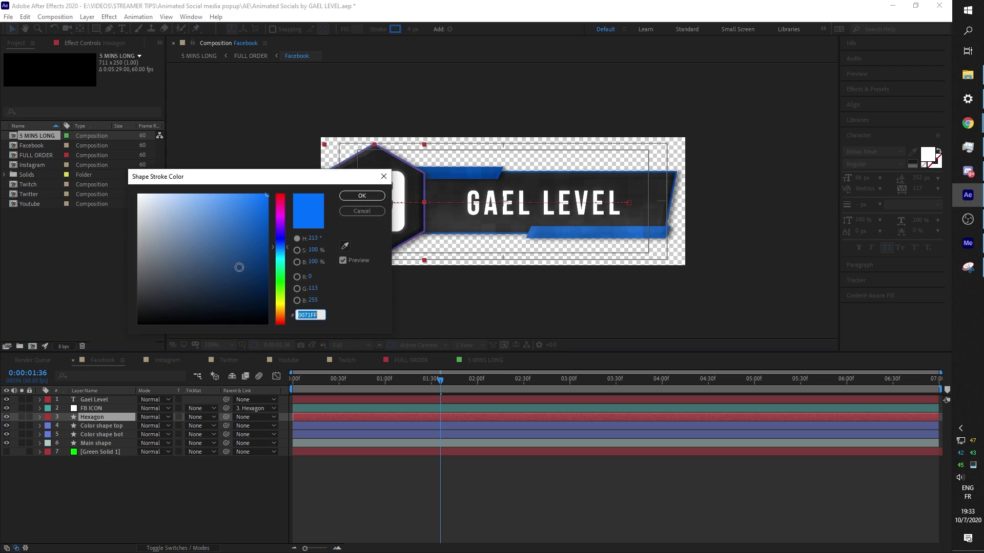
pyautogui.moveTo(279, 200); pyautogui.dragTo(272, 192)
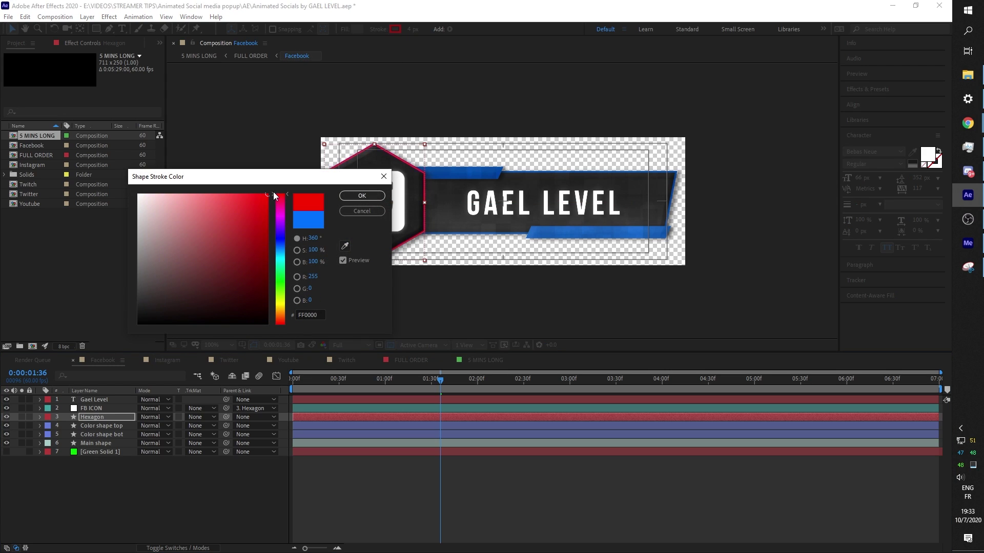
pyautogui.click(361, 211)
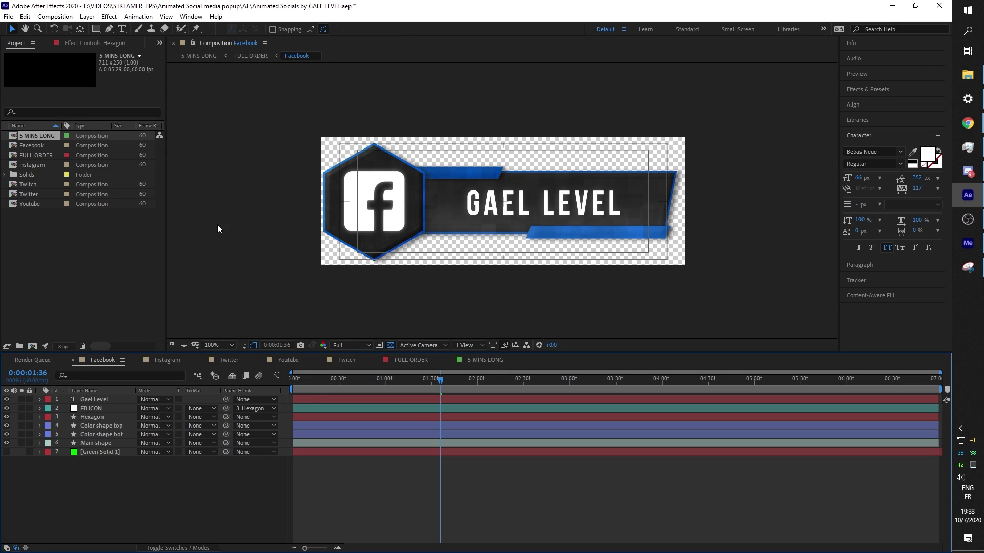
# - In FULL ORDER, move Twitch to the sequence start and Twitter to about 22 seconds
pyautogui.click(407, 361)
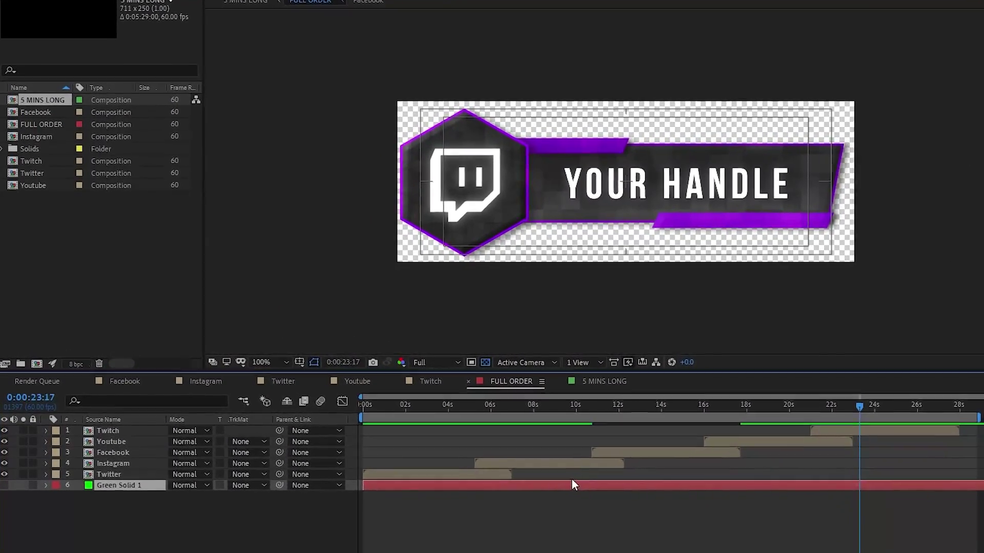
pyautogui.click(106, 431)
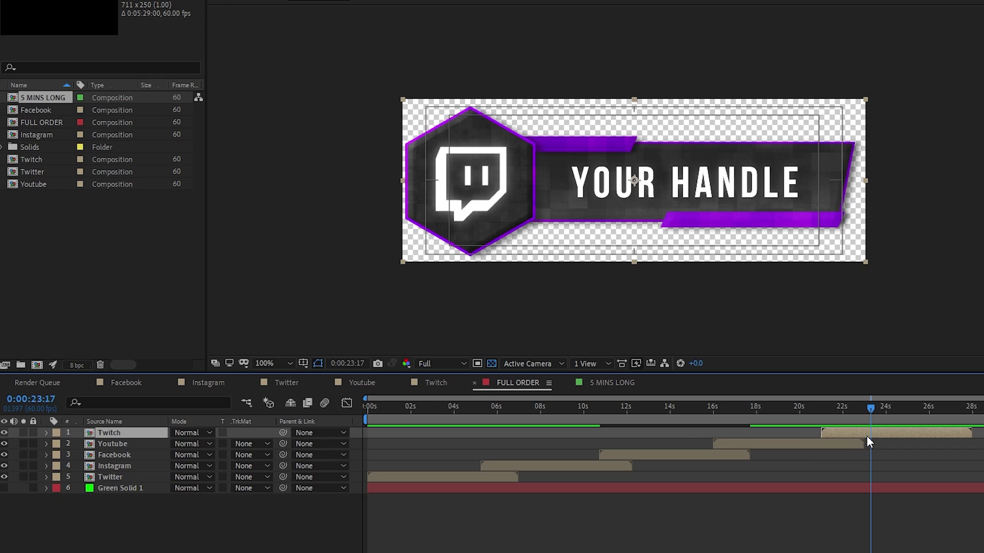
pyautogui.moveTo(920, 436); pyautogui.dragTo(448, 443)
pyautogui.moveTo(410, 480); pyautogui.dragTo(880, 436)
pyautogui.moveTo(110, 477)
pyautogui.mouseDown()
pyautogui.moveTo(116, 441)
pyautogui.moveTo(114, 483)
pyautogui.mouseUp()
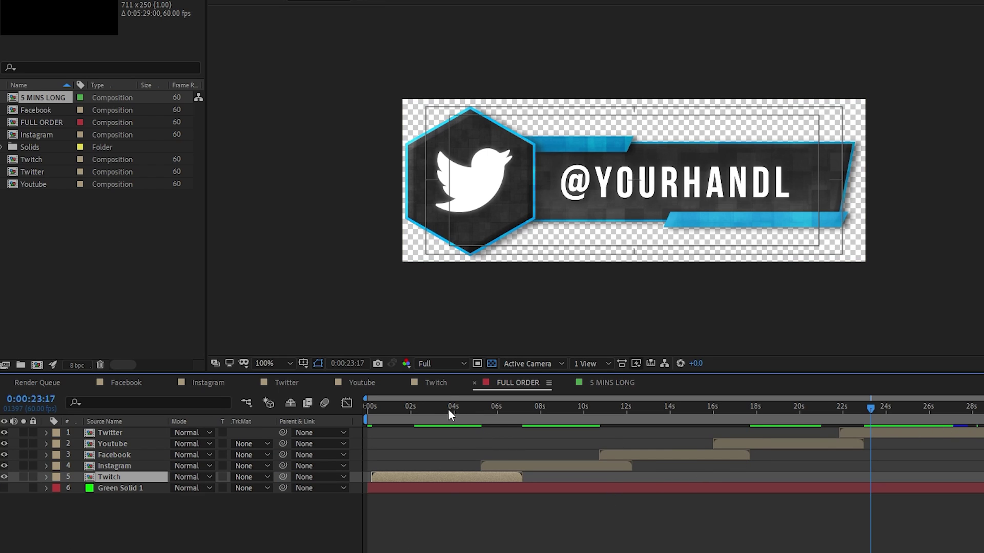
# - Step through the Twitch popup's fade frame by frame, then return to FULL ORDER at 4 seconds
pyautogui.moveTo(448, 408); pyautogui.dragTo(524, 412)
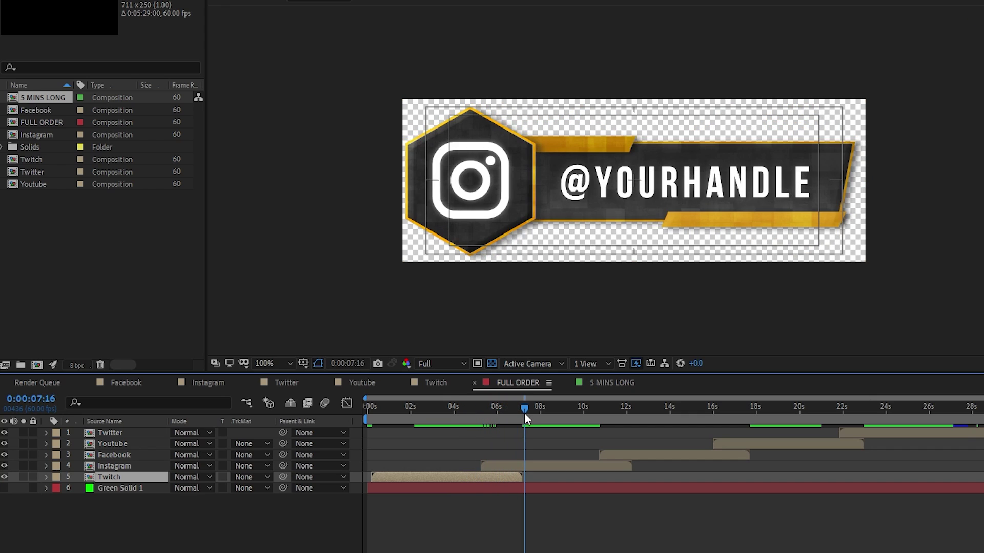
pyautogui.click(436, 383)
pyautogui.hotkey('shift', 'pageup')
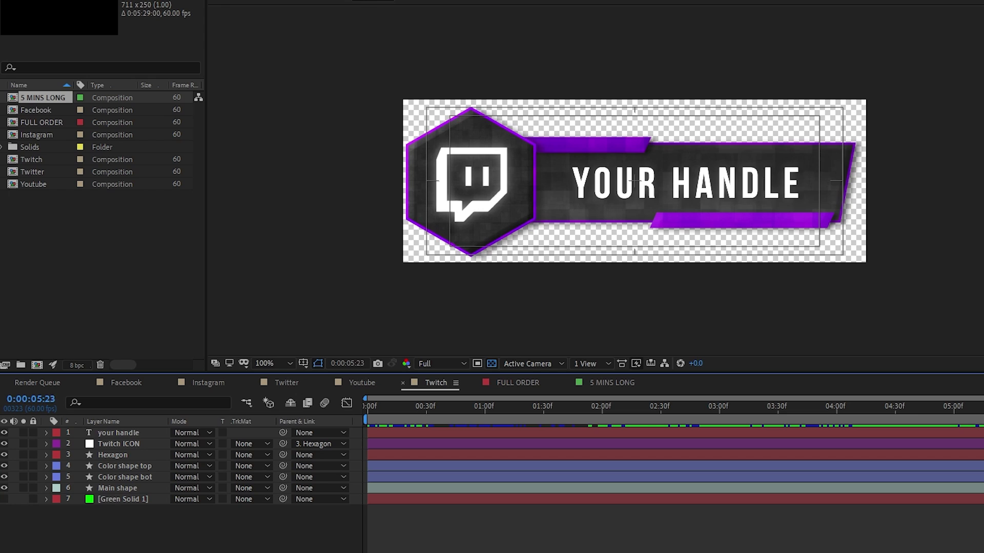
pyautogui.press('pagedown')
pyautogui.press('pagedown')
pyautogui.press('pagedown')
pyautogui.press('pagedown')
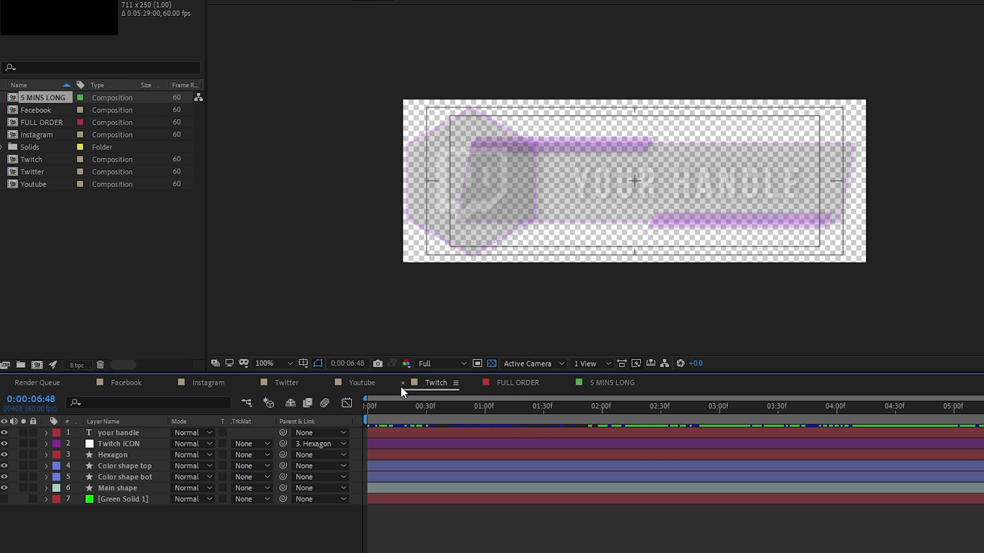
pyautogui.click(518, 383)
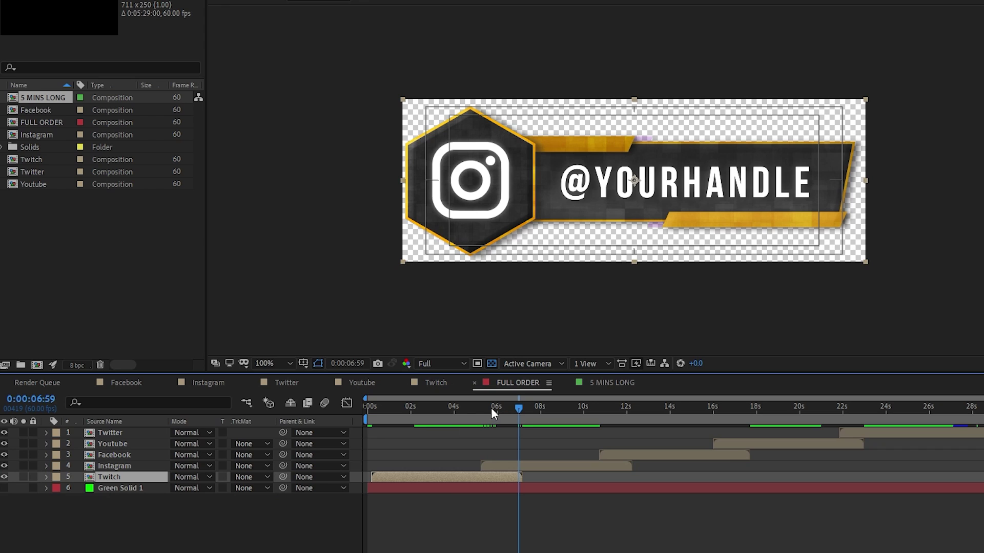
pyautogui.moveTo(491, 407); pyautogui.dragTo(681, 414)
# - Hide Facebook, move YouTube into its time slot, and shift Twitter to about 15.5 seconds
pyautogui.click(112, 465)
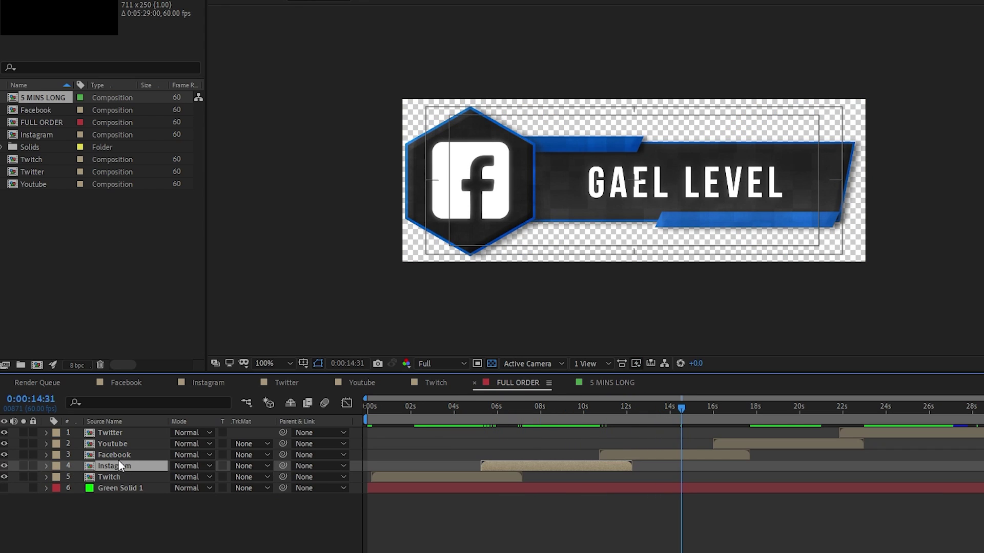
pyautogui.click(119, 456)
pyautogui.click(4, 455)
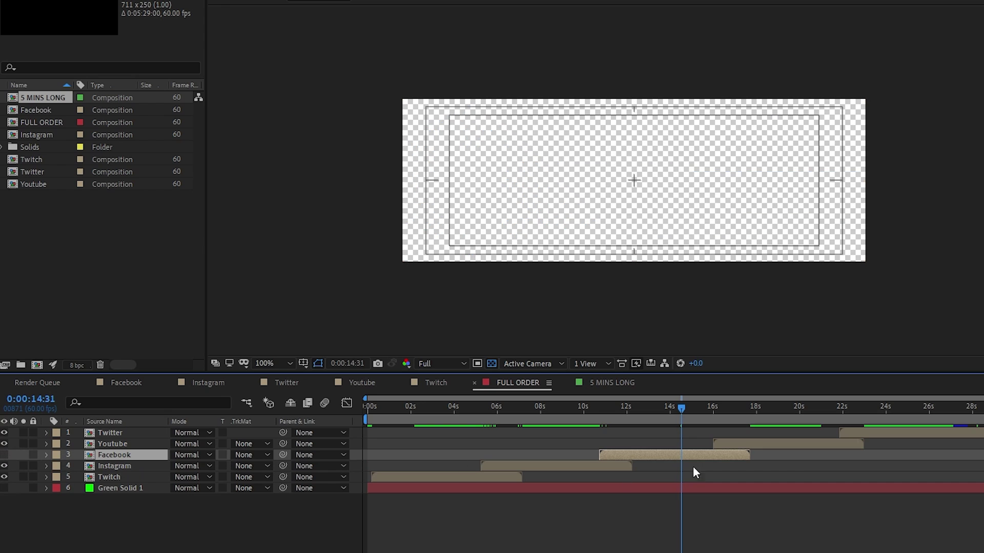
pyautogui.moveTo(773, 445); pyautogui.dragTo(654, 451)
pyautogui.moveTo(892, 430); pyautogui.dragTo(763, 441)
pyautogui.moveTo(560, 408); pyautogui.dragTo(920, 436)
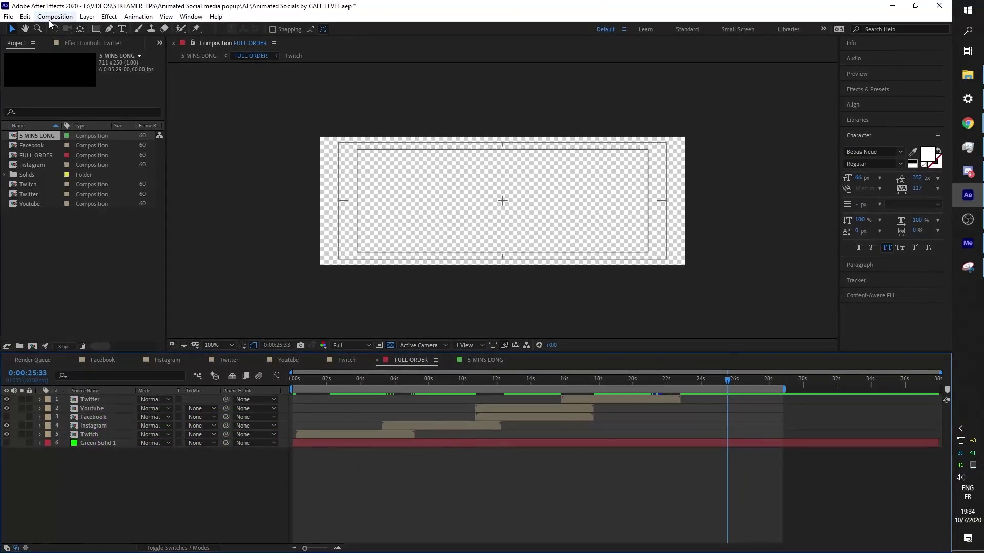
# - Add the FULL ORDER composition to the Render Queue
pyautogui.click(55, 17)
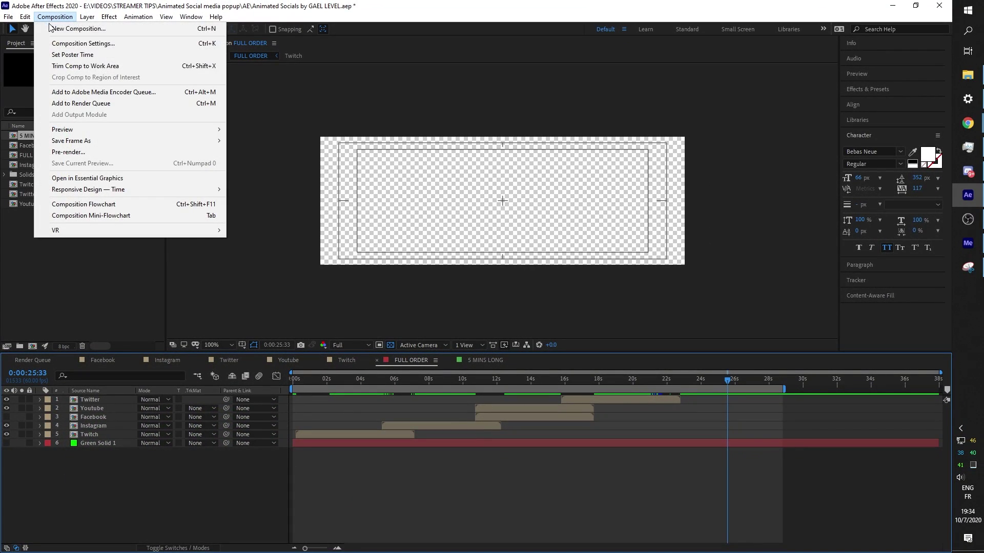
pyautogui.click(62, 104)
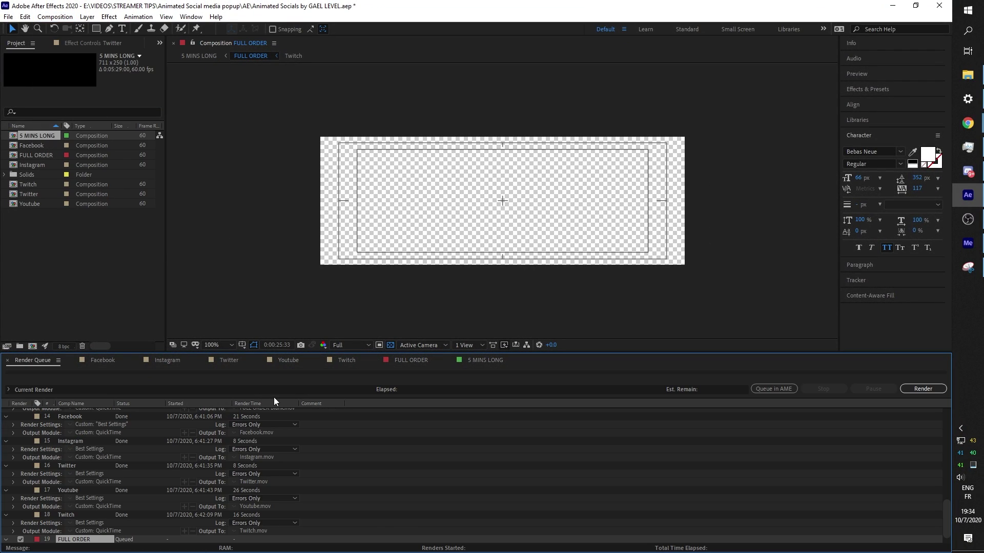
pyautogui.scroll(-1, 390, 512)
# - Set FULL ORDER's output to QuickTime, RGB + Alpha, audio off, as FULL ORDER.mov
pyautogui.click(85, 540)
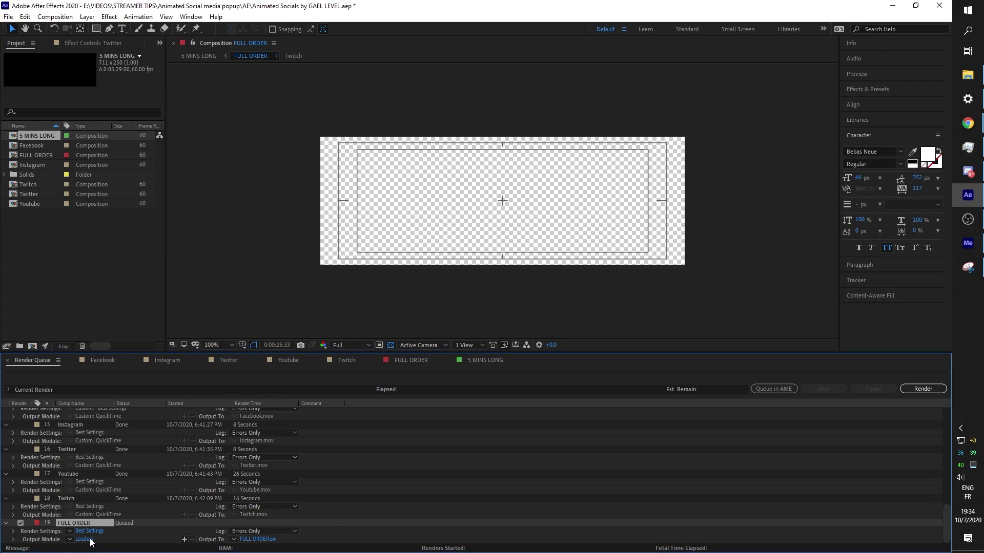
pyautogui.click(328, 129)
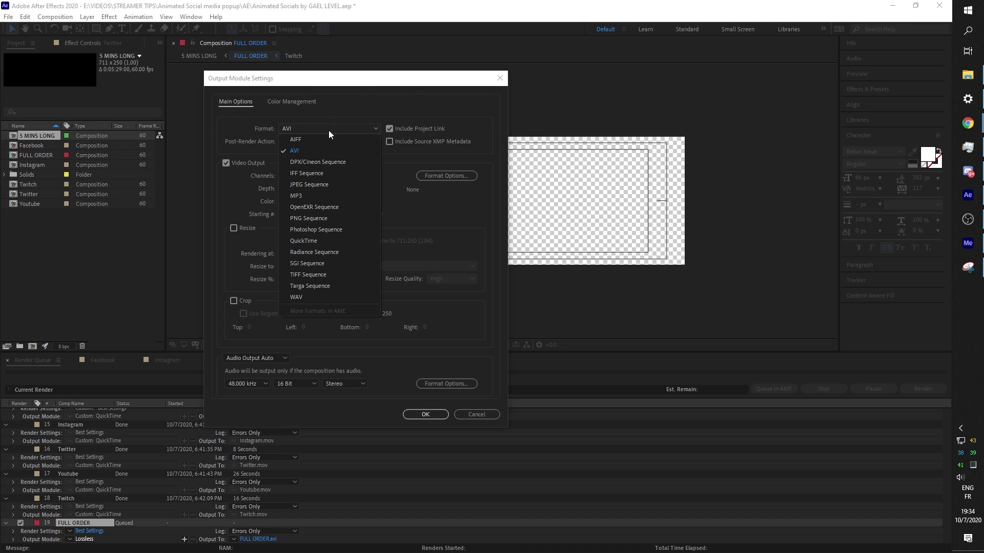
pyautogui.click(321, 239)
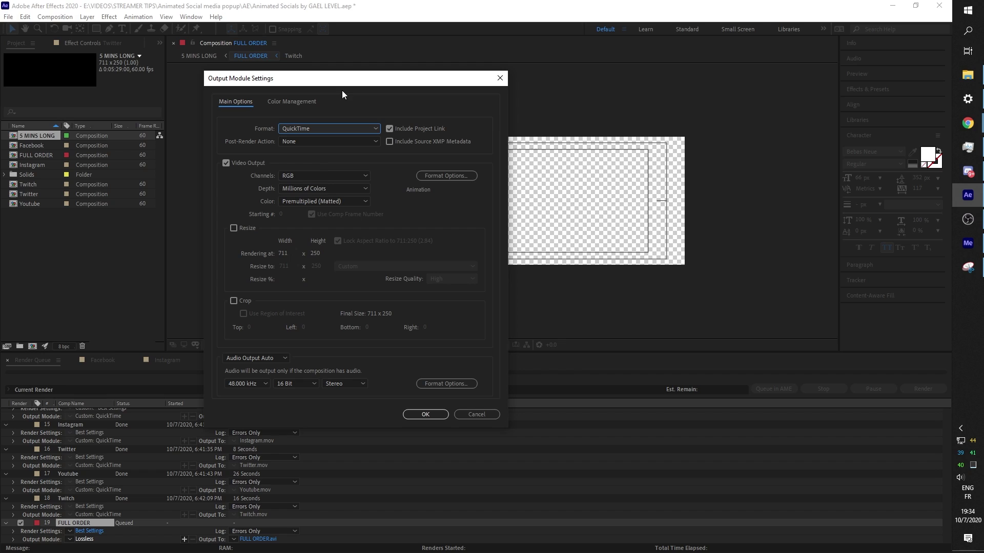
pyautogui.click(315, 176)
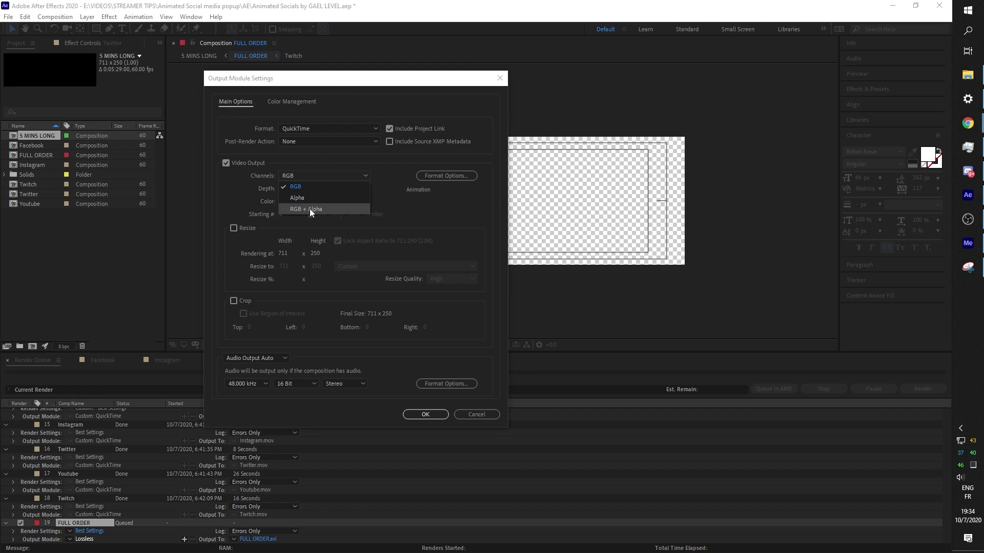
pyautogui.click(309, 208)
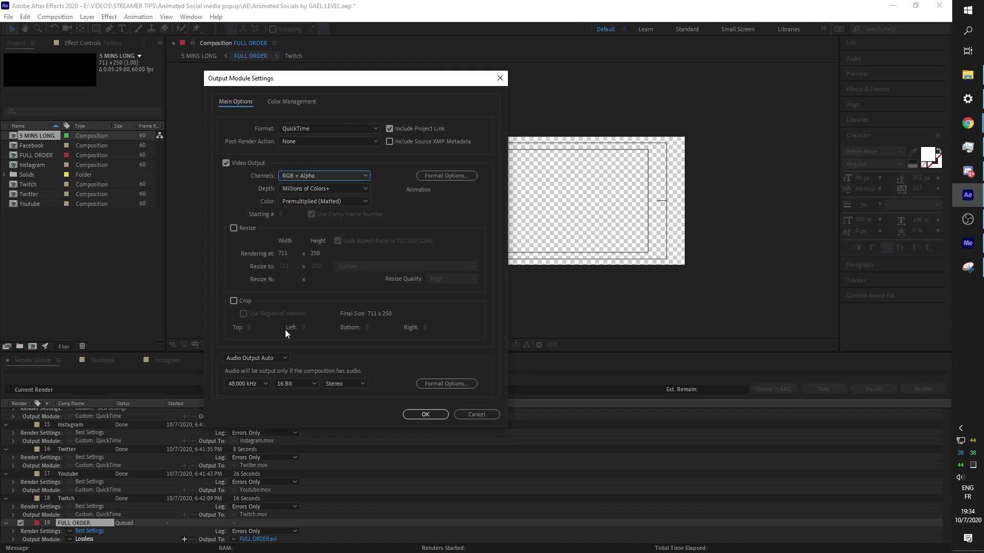
pyautogui.click(260, 359)
pyautogui.click(266, 392)
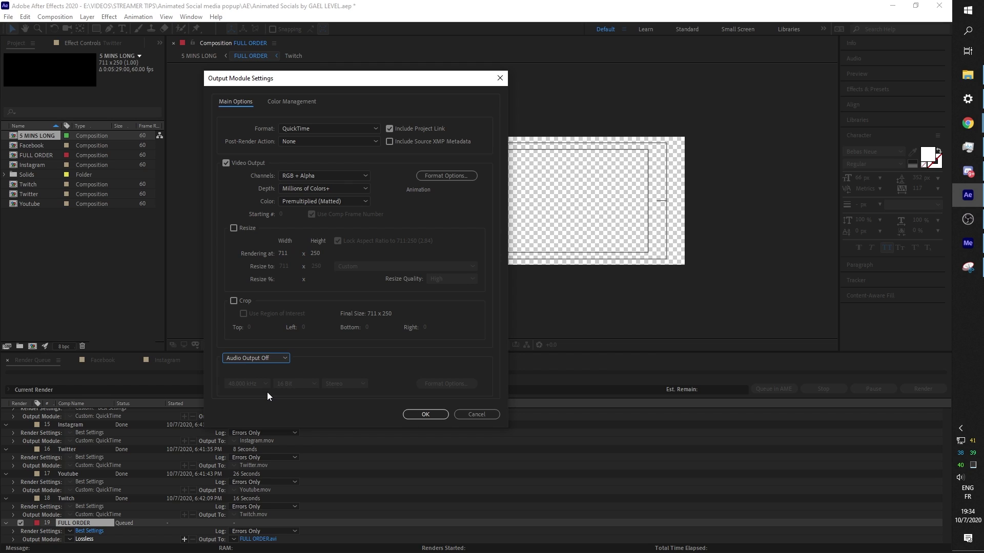
pyautogui.click(432, 414)
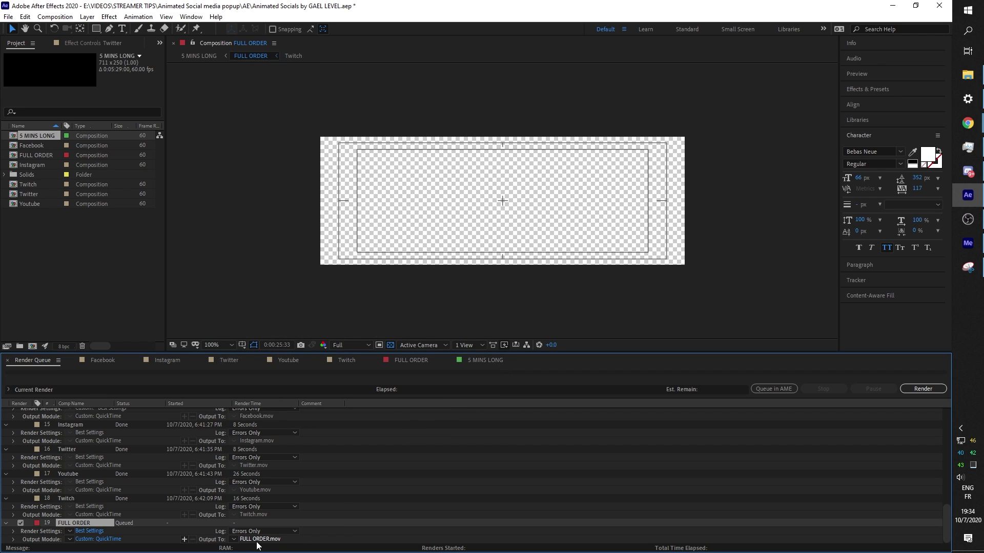
pyautogui.click(259, 540)
pyautogui.click(464, 311)
# - Scrub the FULL ORDER timeline through the popups from Twitch onward
pyautogui.click(411, 362)
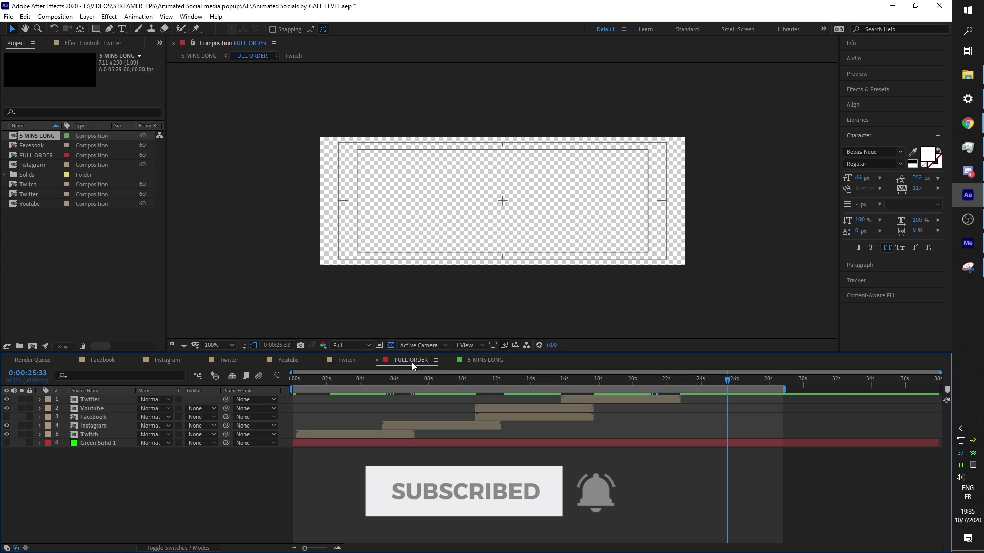
pyautogui.click(623, 379)
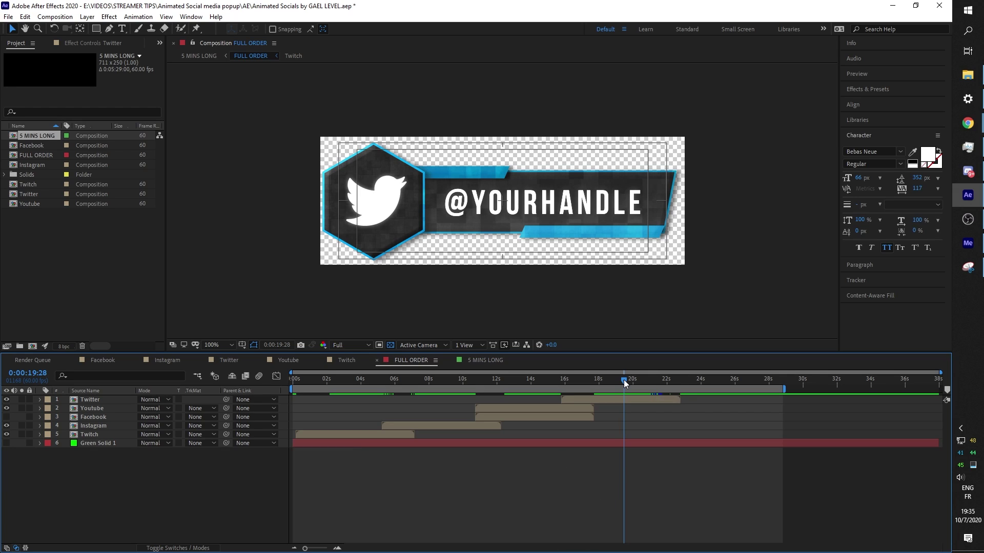
pyautogui.click(479, 361)
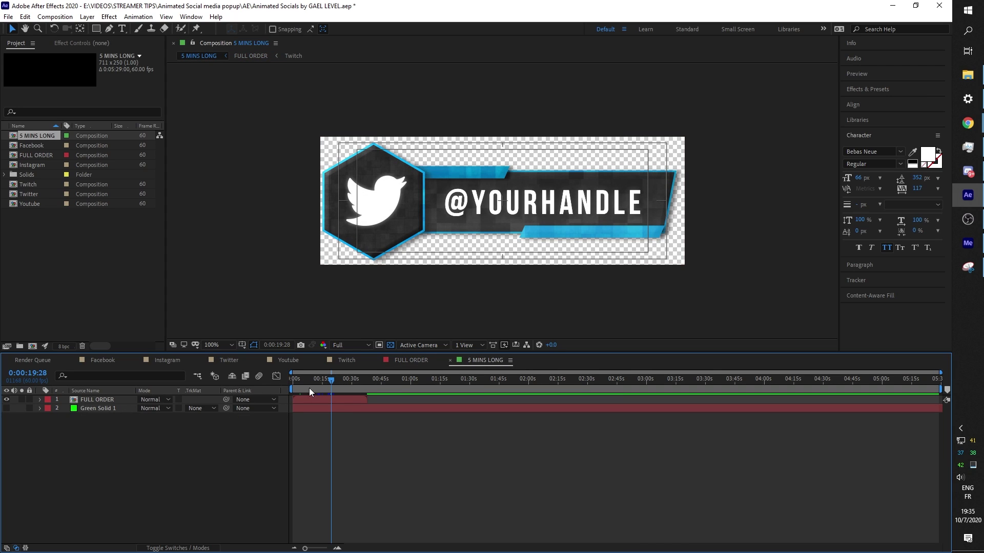
pyautogui.click(409, 361)
pyautogui.click(320, 381)
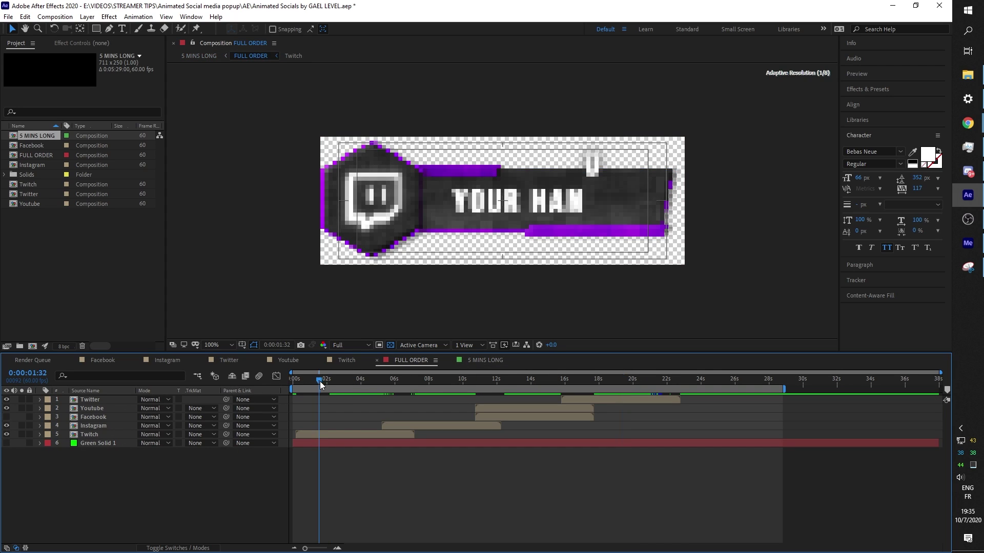
pyautogui.moveTo(320, 381); pyautogui.dragTo(731, 405)
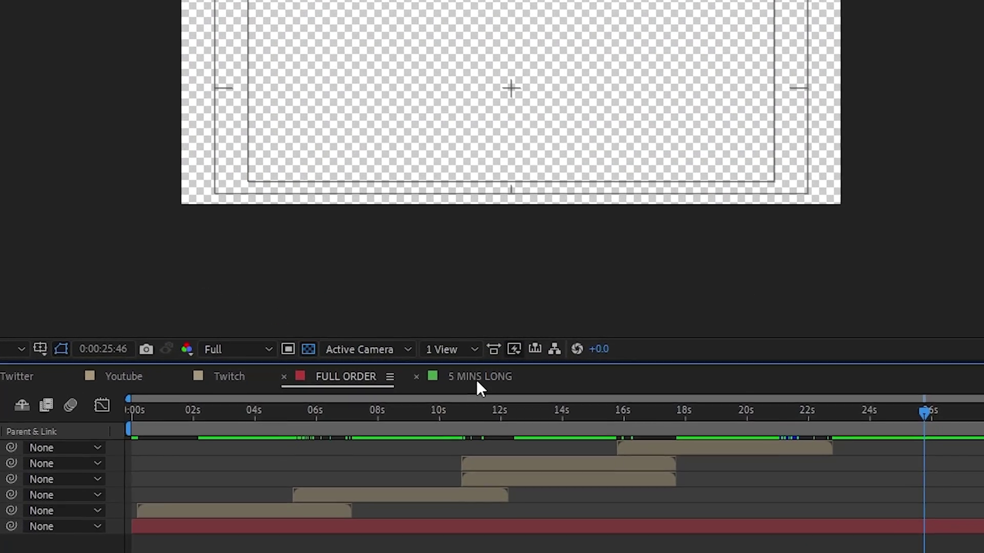
# - Scrub through the 5 MINS LONG composition to its end
pyautogui.click(481, 360)
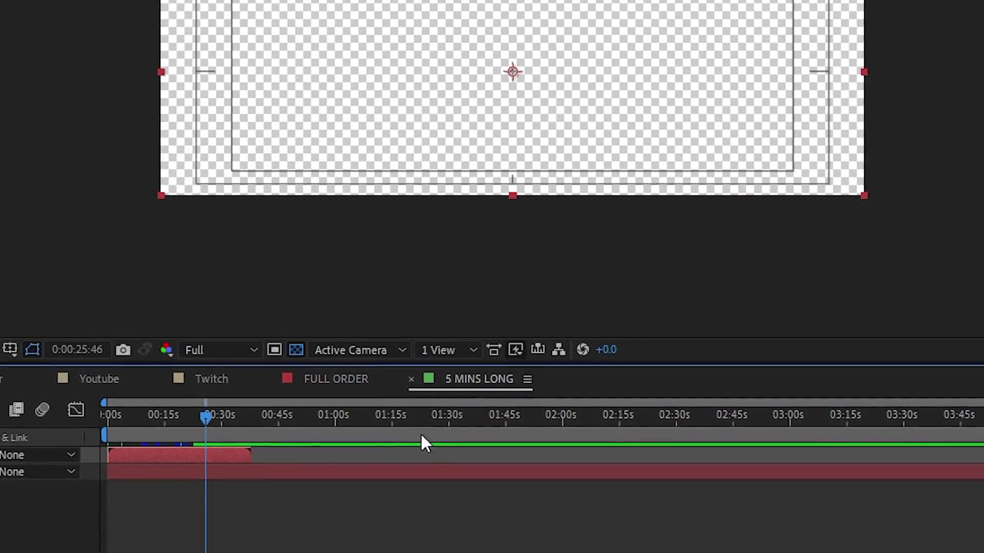
pyautogui.moveTo(173, 427); pyautogui.dragTo(254, 428)
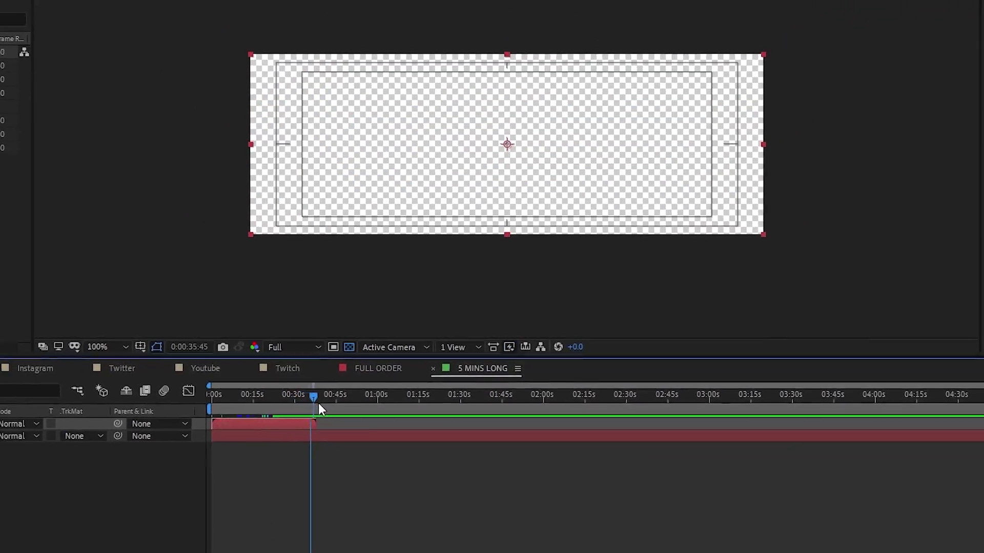
pyautogui.moveTo(318, 403); pyautogui.dragTo(933, 413)
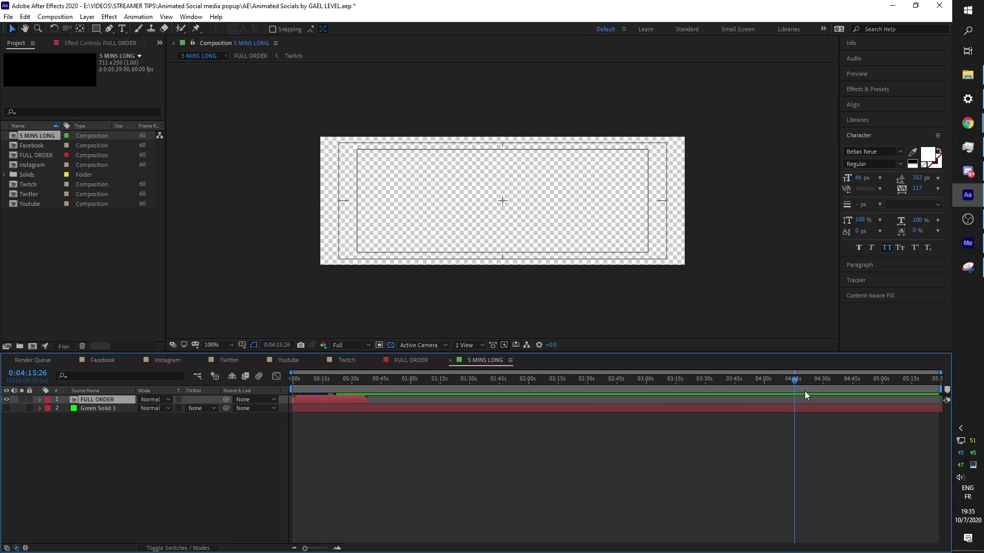
pyautogui.moveTo(804, 391); pyautogui.dragTo(339, 390)
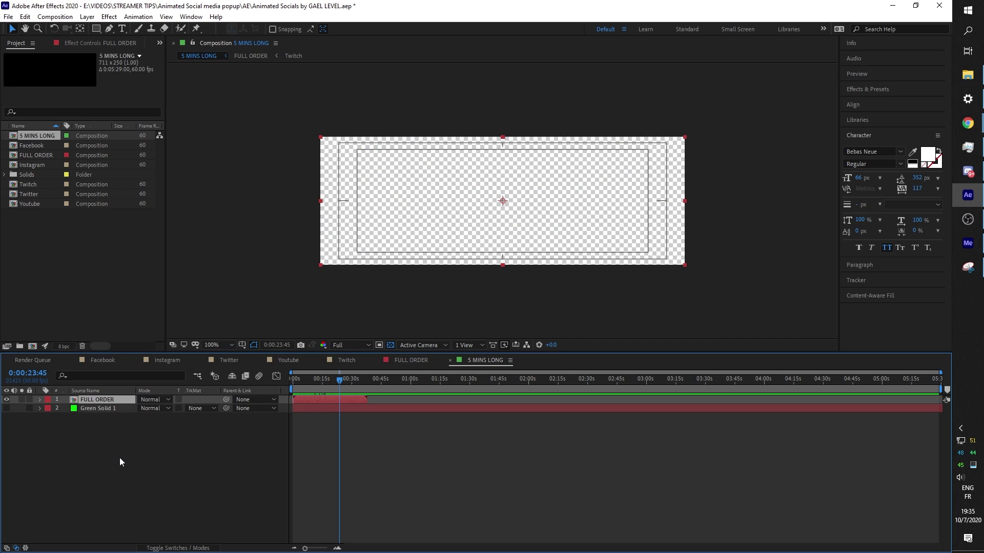
pyautogui.click(54, 16)
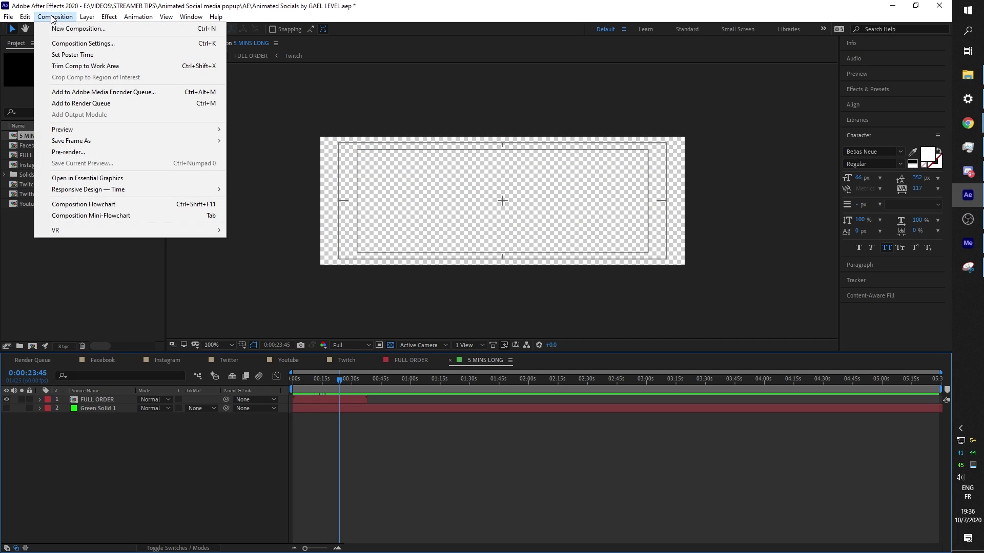
pyautogui.click(69, 45)
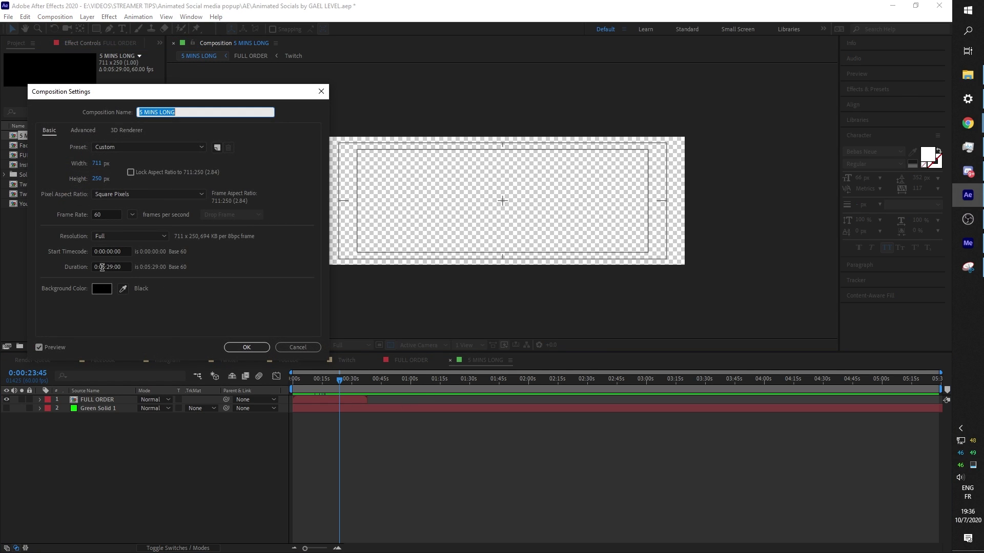
pyautogui.click(309, 347)
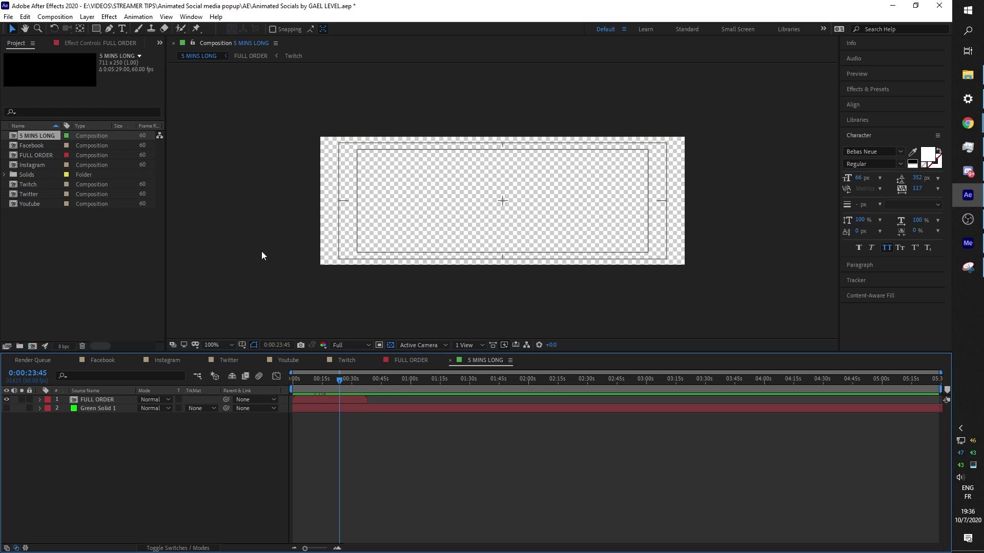
# - Preview FULL ORDER over Green Solid 1, then hide the green solid again
pyautogui.click(412, 361)
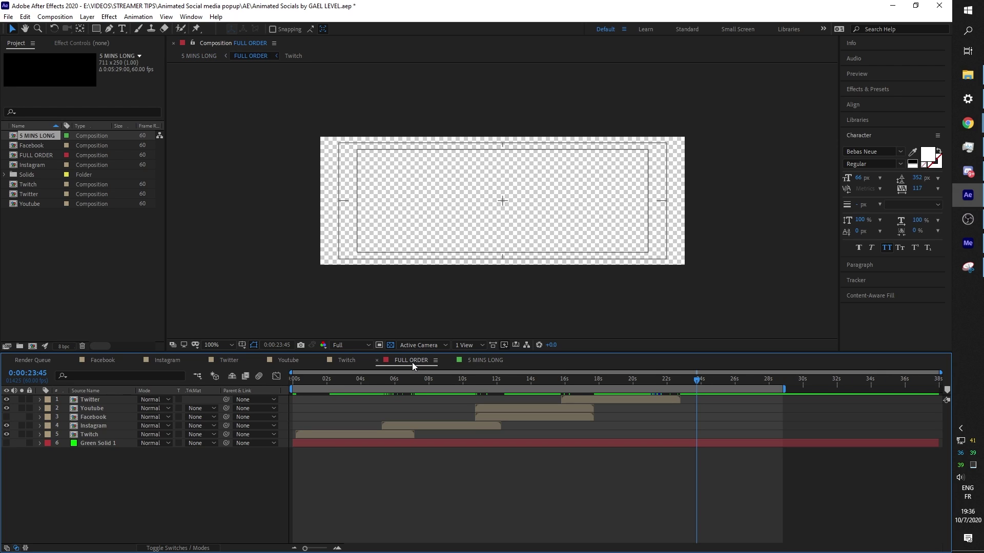
pyautogui.click(6, 443)
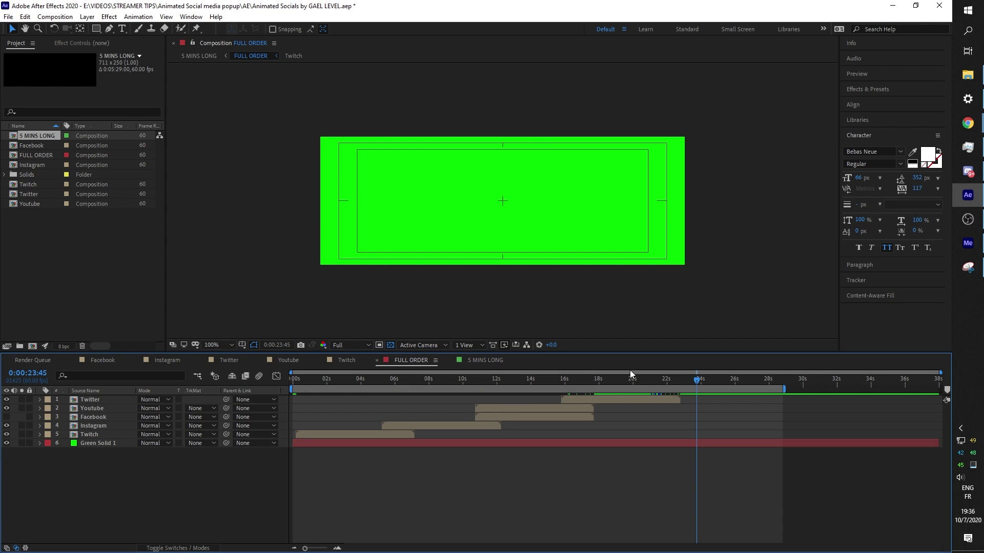
pyautogui.moveTo(621, 377); pyautogui.dragTo(401, 394)
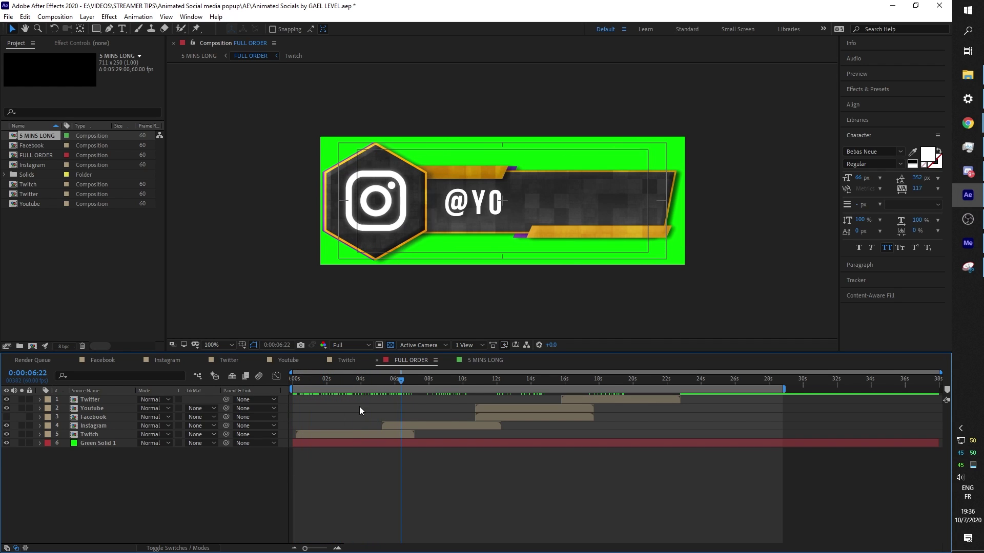
pyautogui.click(6, 443)
# - Show Green Solid 1 in 5 MINS LONG, preview it, and reopen the nested FULL ORDER
pyautogui.click(491, 360)
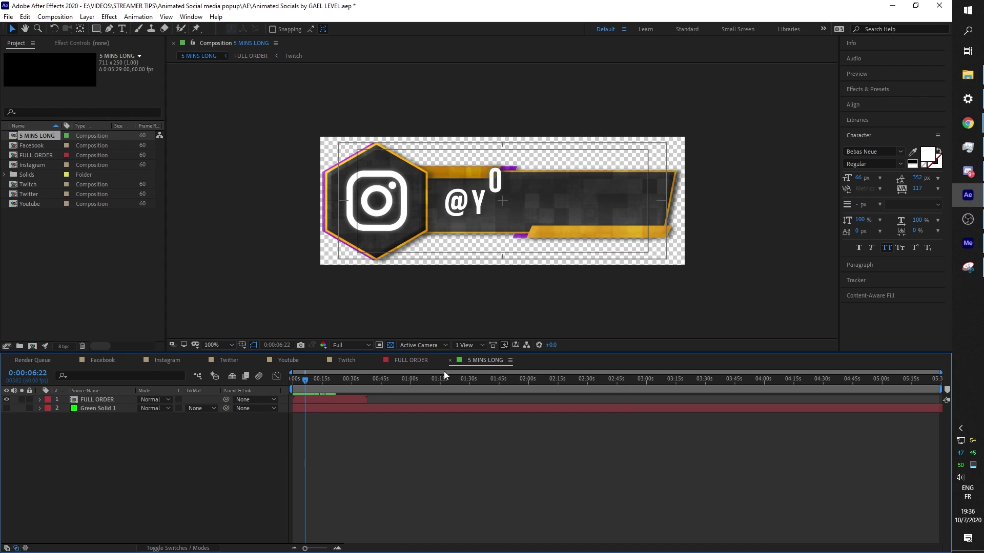
pyautogui.click(6, 408)
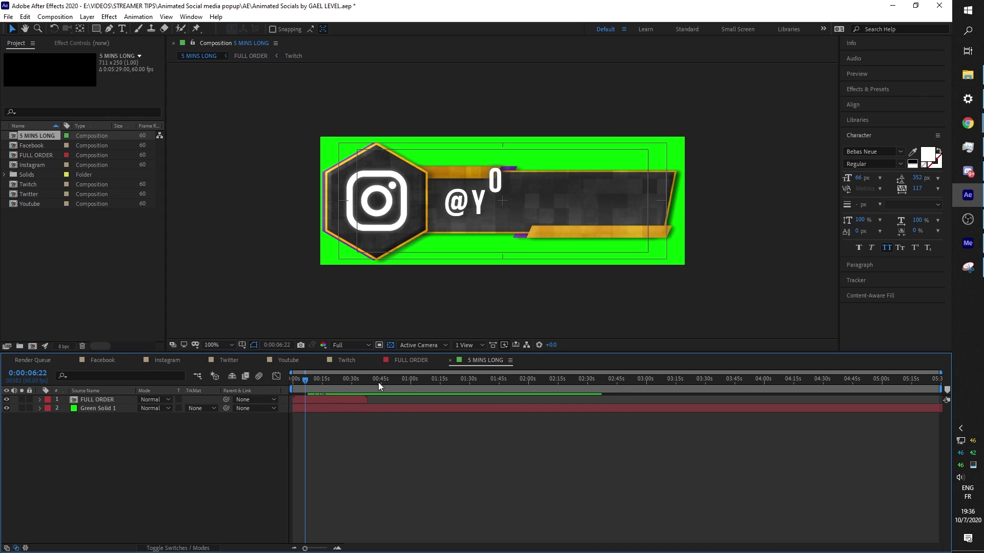
pyautogui.moveTo(378, 382); pyautogui.dragTo(334, 388)
pyautogui.doubleClick(73, 151)
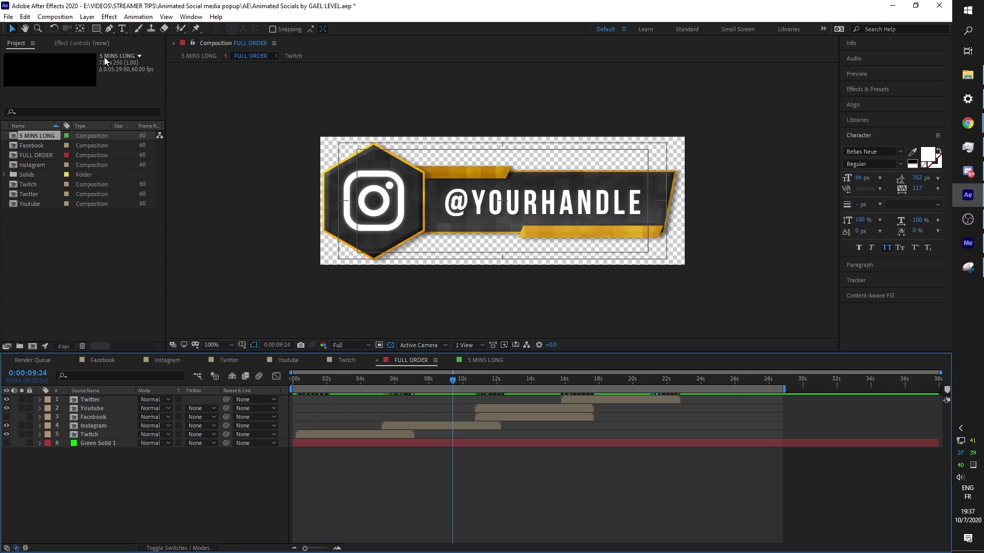
# - Queue FULL ORDER in Adobe Media Encoder as H.264 Match Source – High bitrate, using Ctrl+Alt+M
pyautogui.click(55, 16)
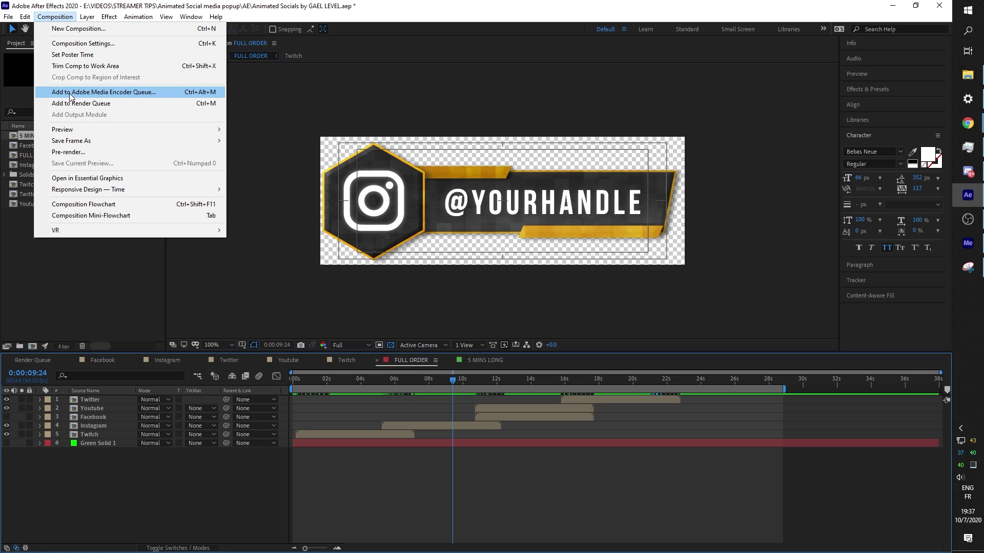
pyautogui.click(91, 95)
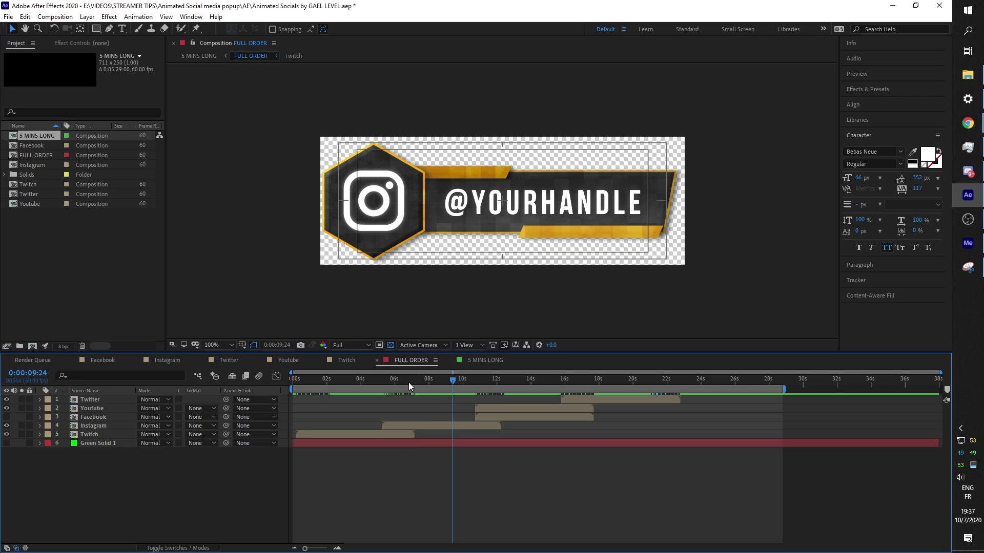
pyautogui.hotkey('ctrl', 'alt', 'm')
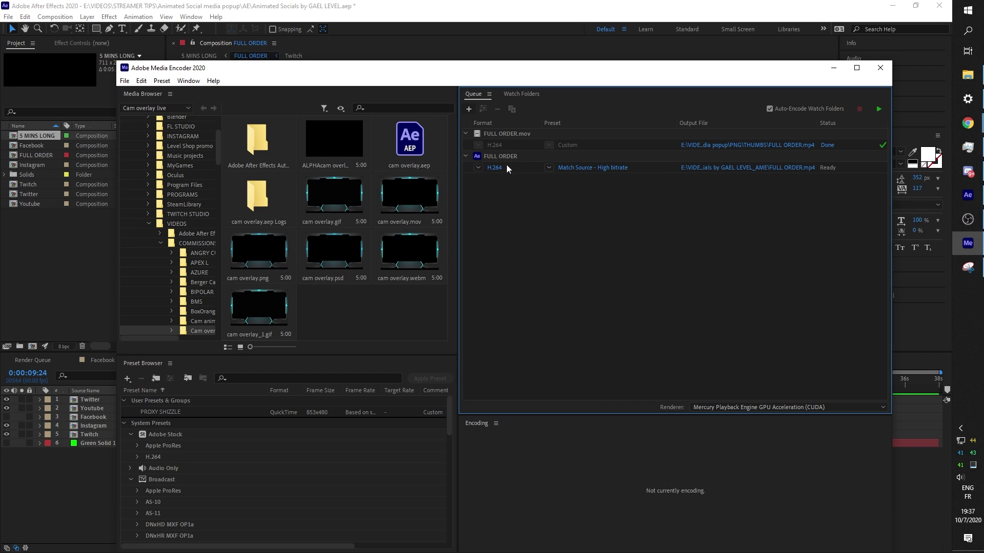
# - Set the queued FULL ORDER item to WebM with Include Alpha Channel enabled, outputting FULL ORDER.webm
pyautogui.click(481, 169)
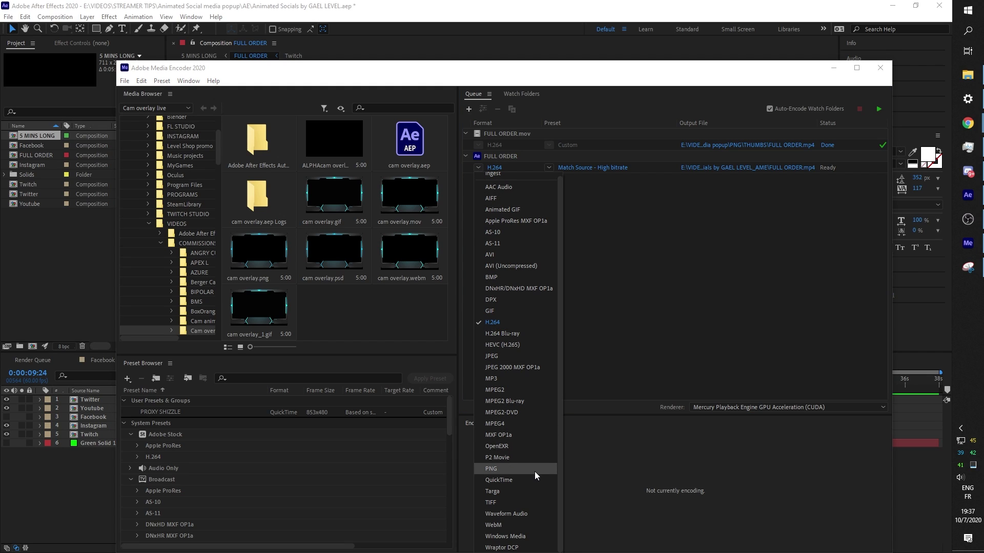
pyautogui.click(522, 528)
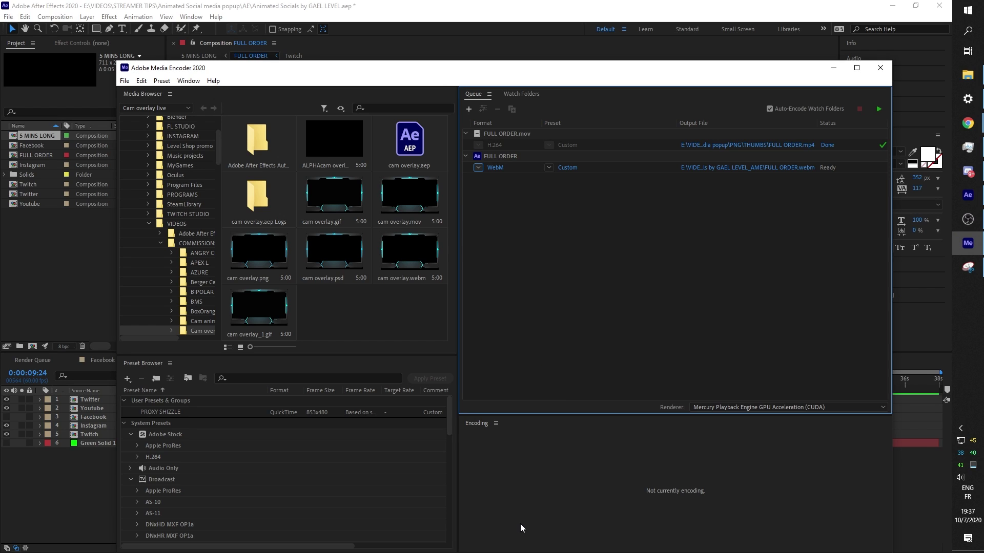
pyautogui.click(568, 168)
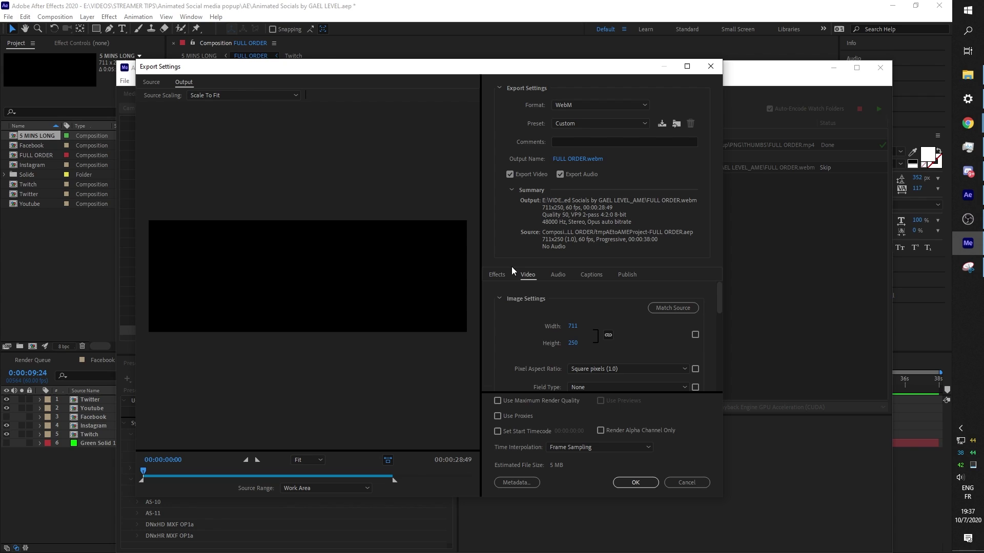
pyautogui.scroll(-5, 505, 327)
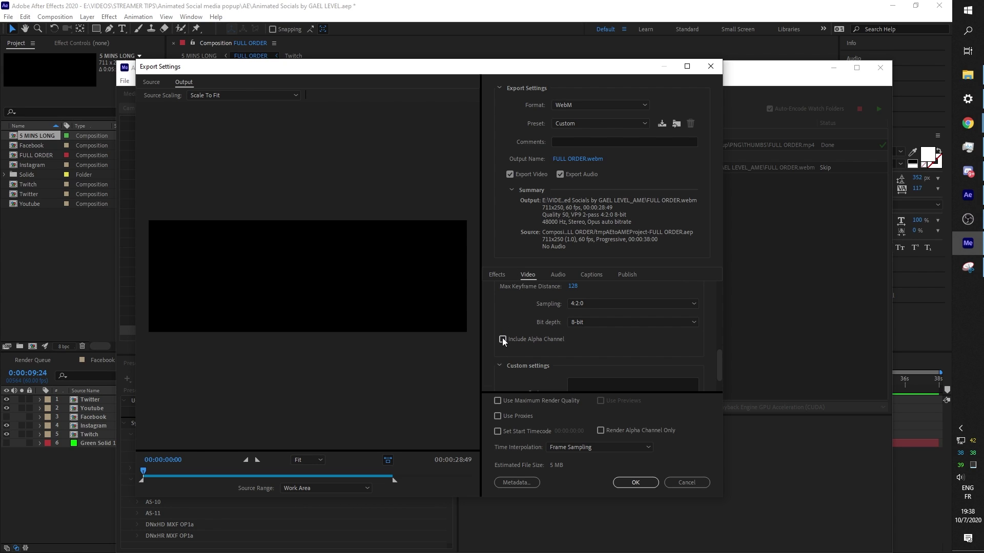
pyautogui.click(503, 339)
pyautogui.moveTo(329, 479); pyautogui.dragTo(189, 480)
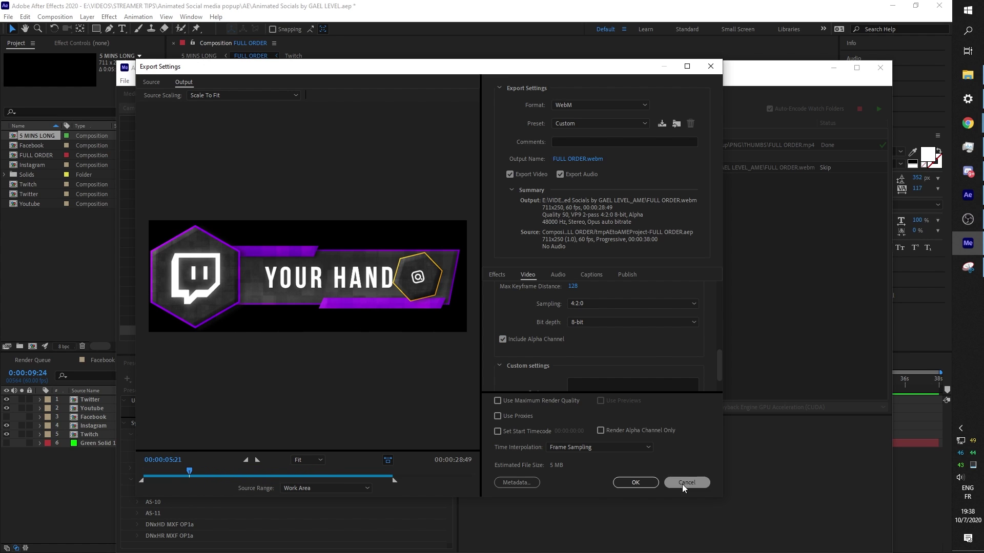
pyautogui.click(634, 484)
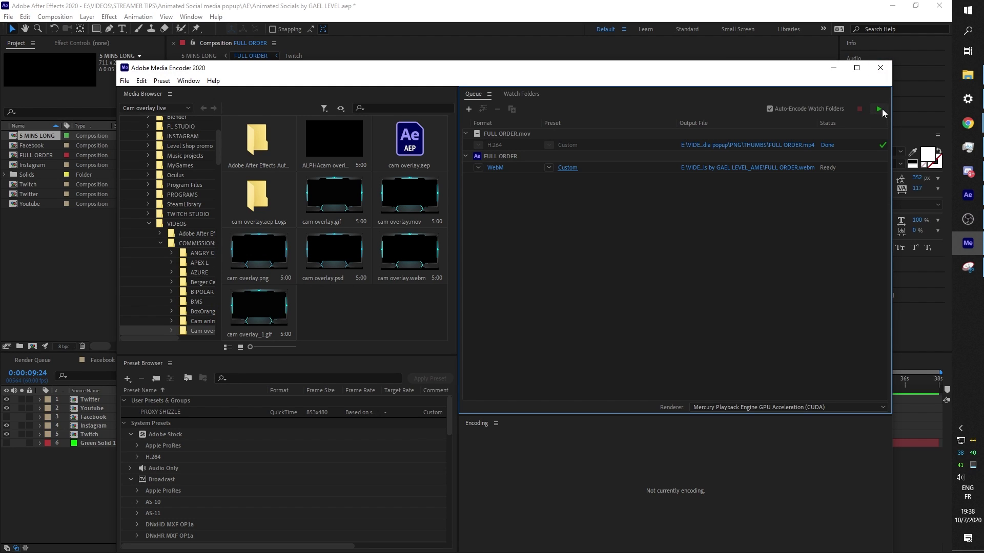
# - In File Explorer, browse Animated Social media popup > PNG > THUMBS > Green screen to its five MP4s
pyautogui.click(546, 12)
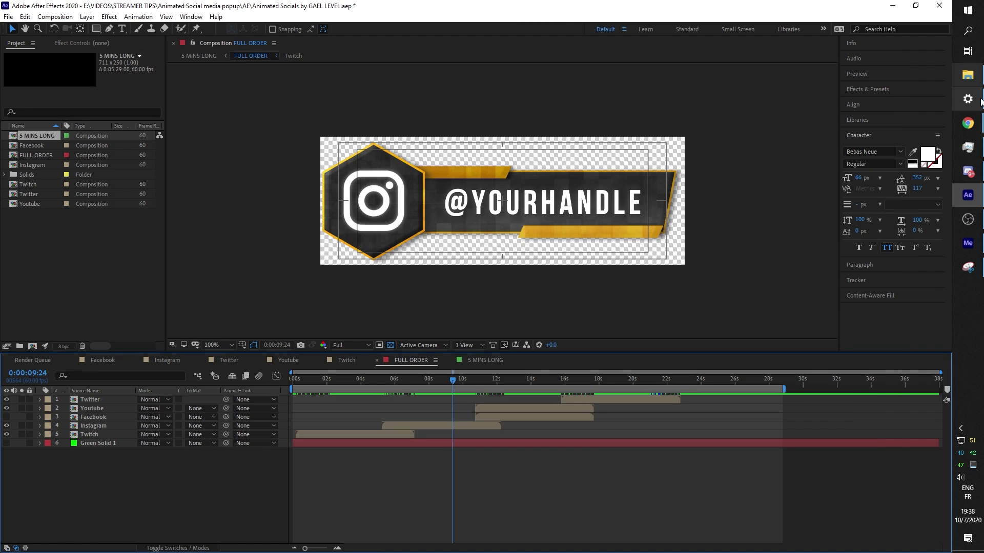
pyautogui.moveTo(961, 86)
pyautogui.click(896, 77)
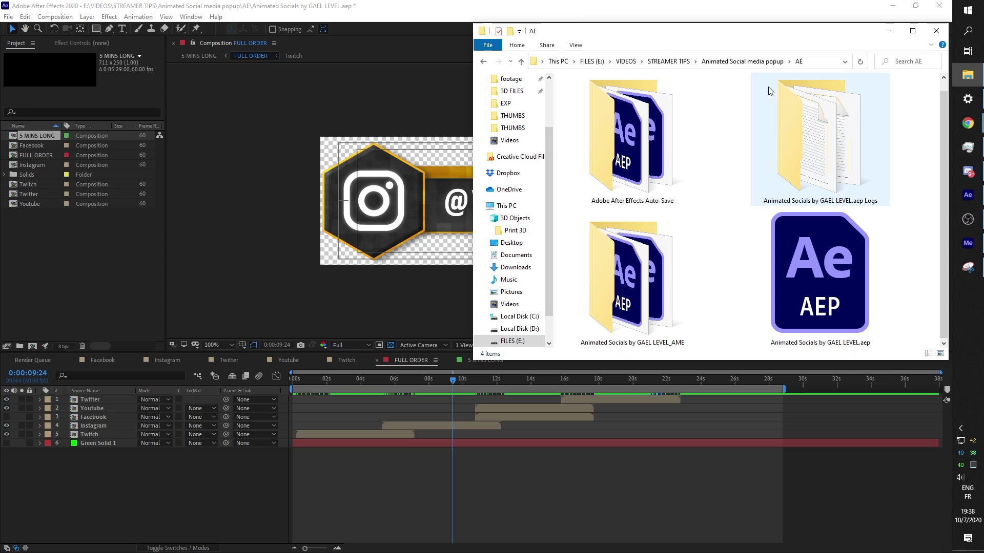
pyautogui.click(743, 61)
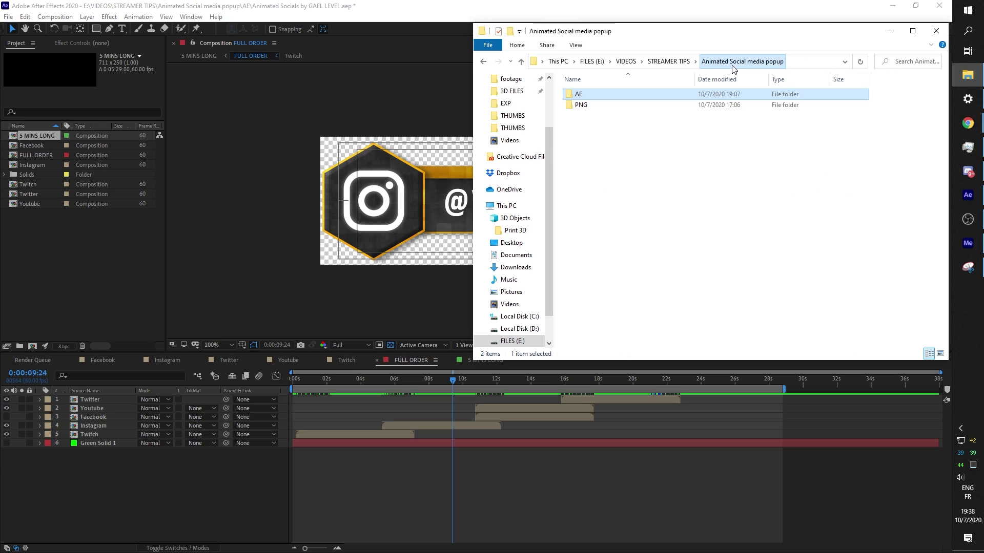
pyautogui.doubleClick(591, 105)
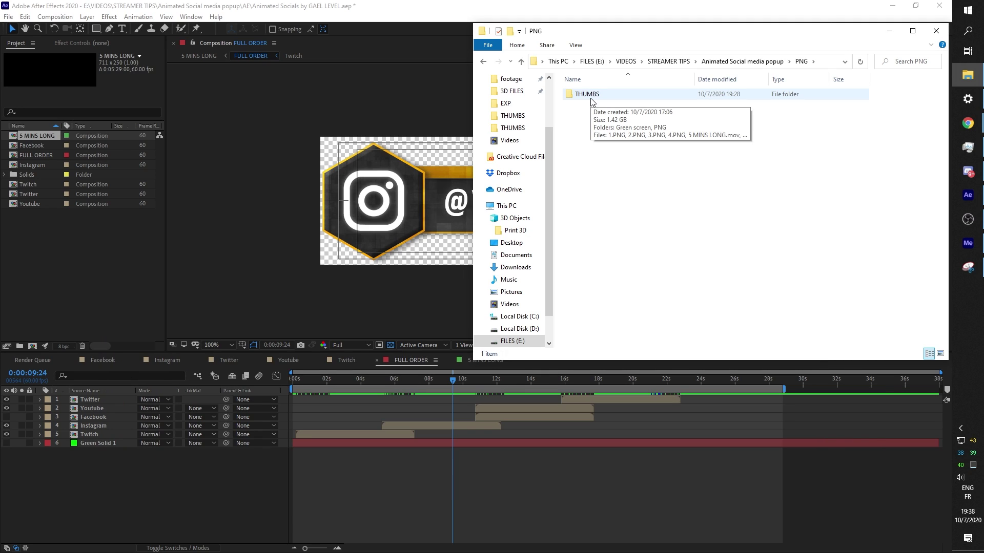
pyautogui.doubleClick(590, 98)
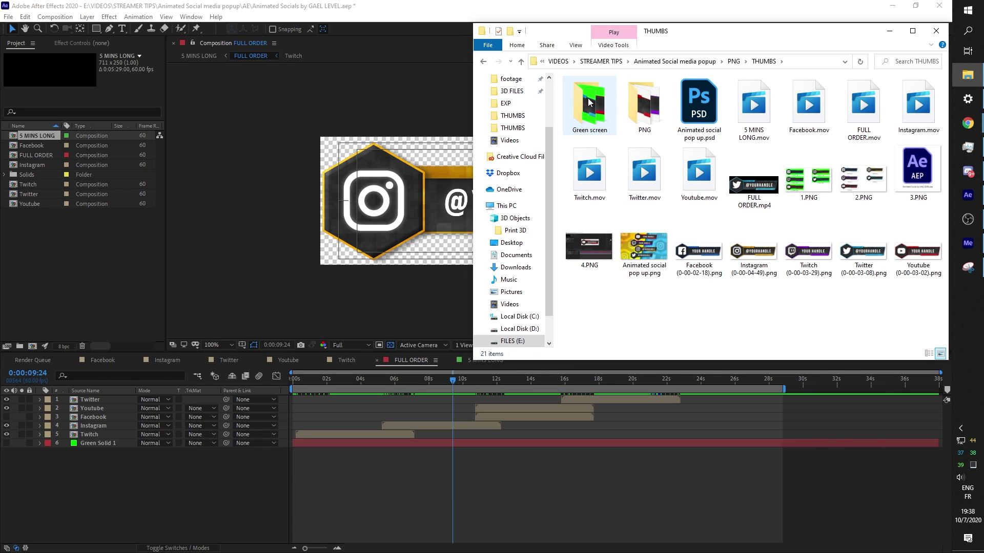
pyautogui.doubleClick(589, 100)
pyautogui.scroll(-3, 739, 147)
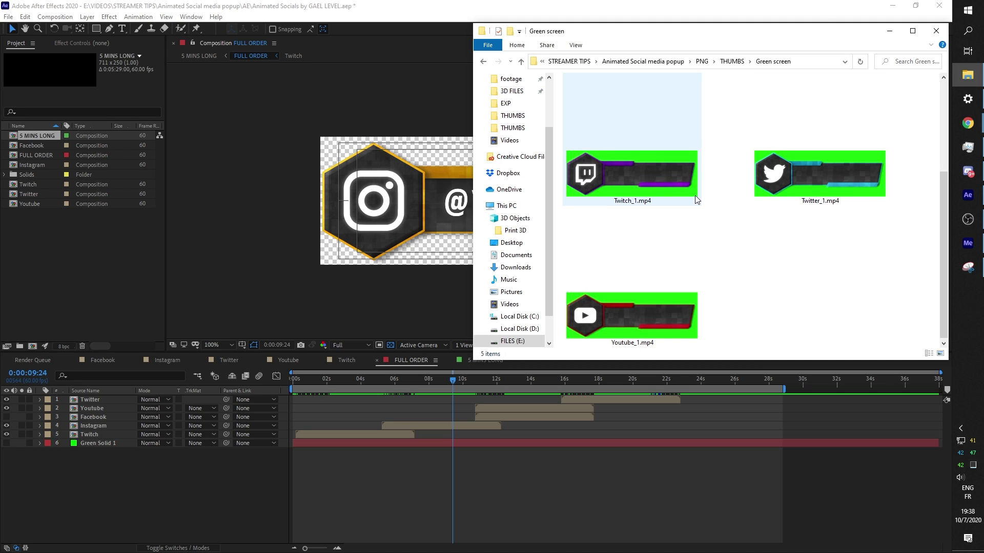
pyautogui.scroll(3, 695, 196)
# - Watch the green-screen Facebook_1.mp4 popup clip in a smaller Movies & TV window, then close it
pyautogui.doubleClick(625, 184)
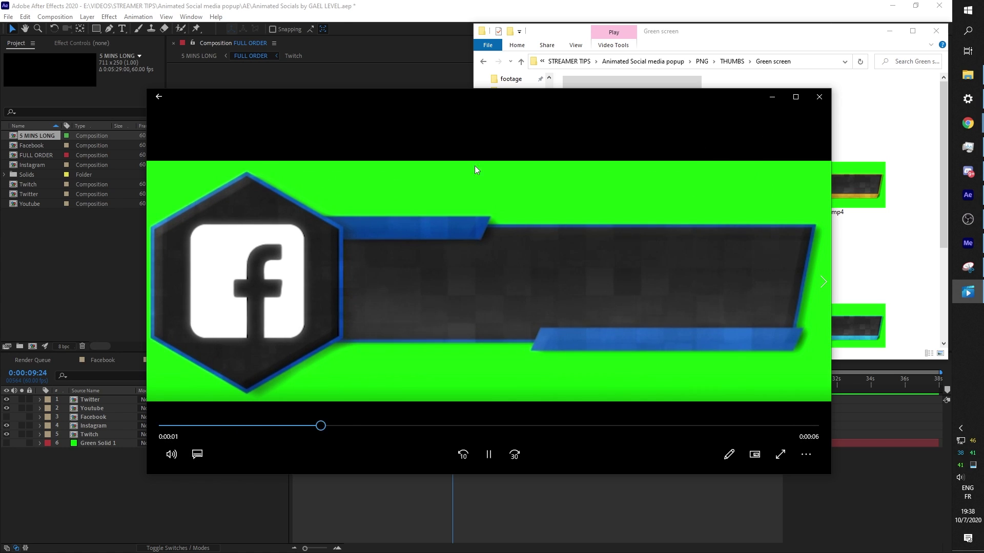
pyautogui.click(819, 96)
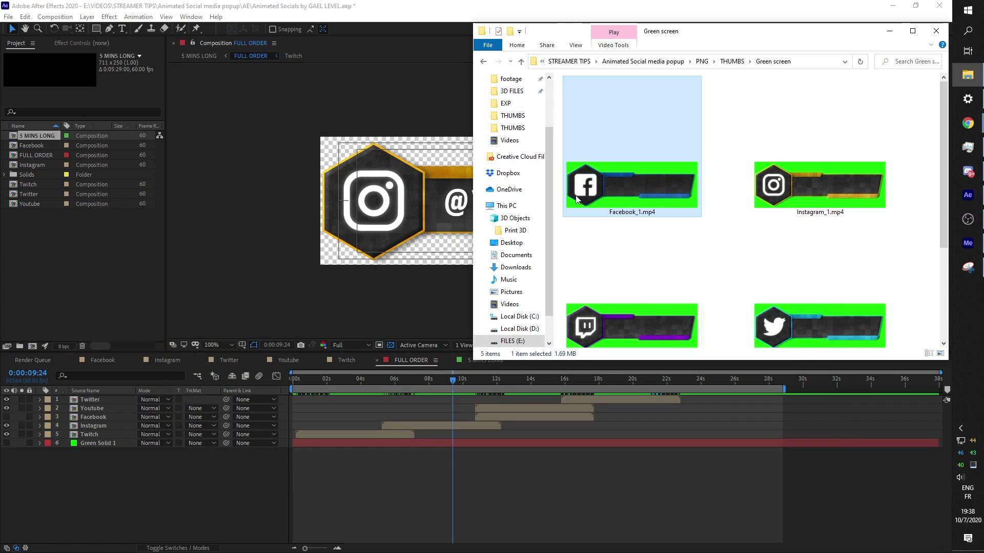
pyautogui.doubleClick(699, 197)
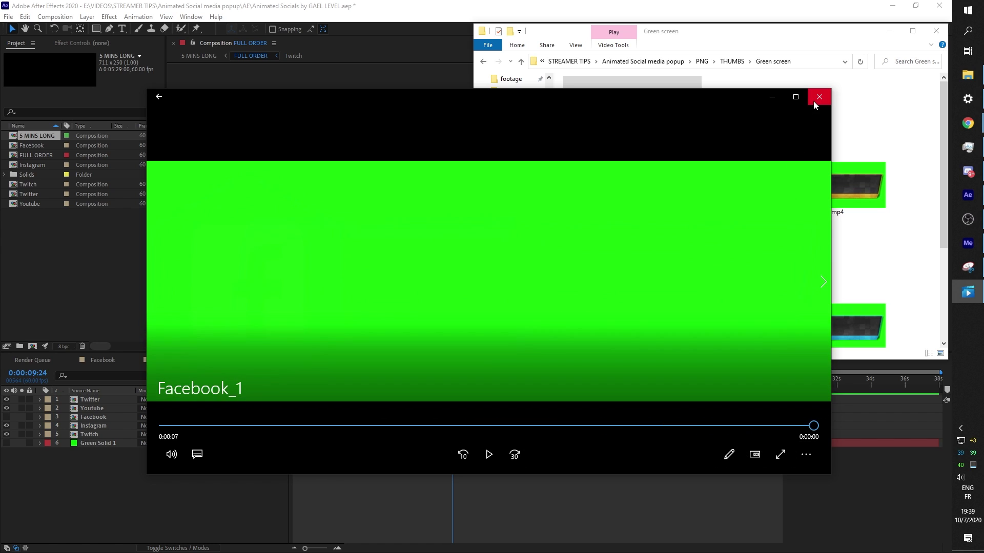
pyautogui.click(818, 98)
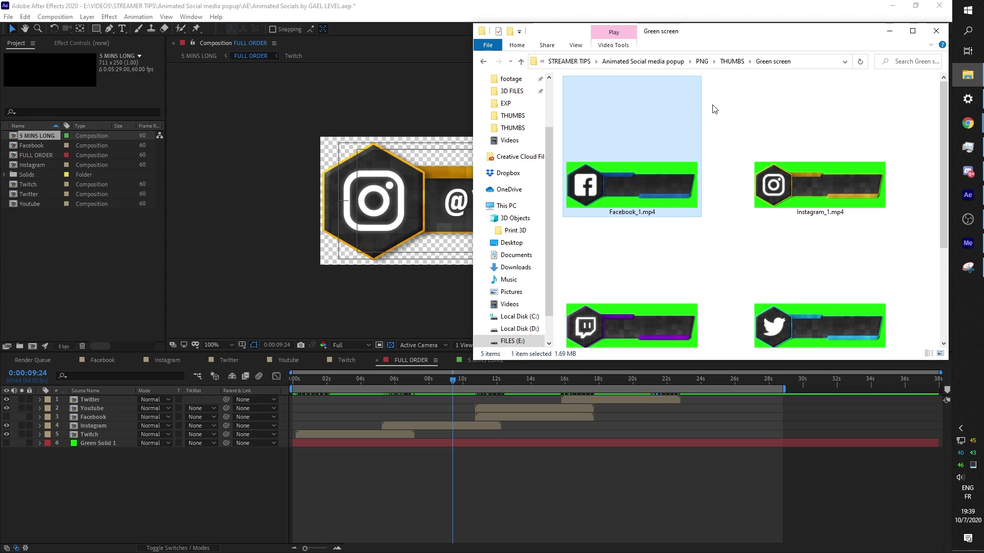
pyautogui.doubleClick(632, 188)
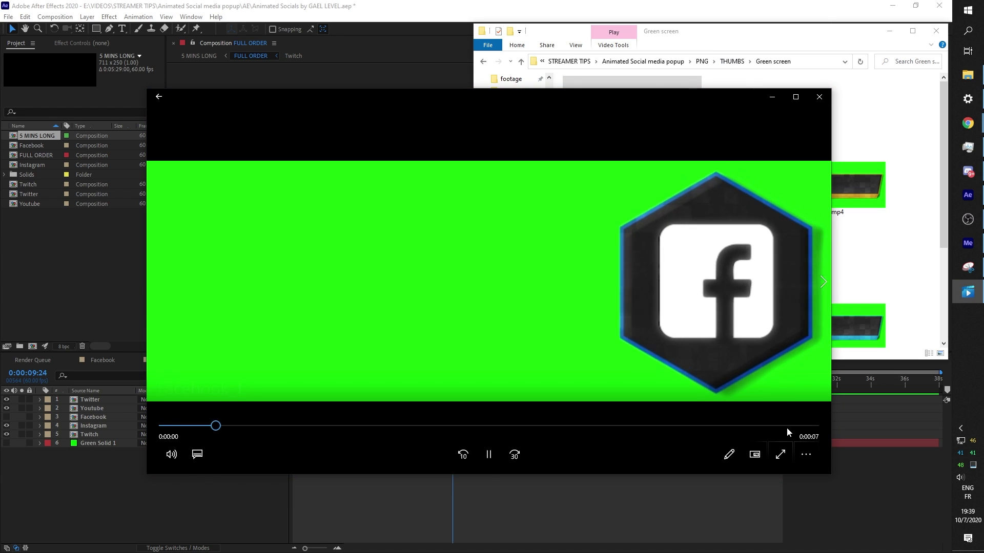
pyautogui.moveTo(829, 474); pyautogui.dragTo(435, 287)
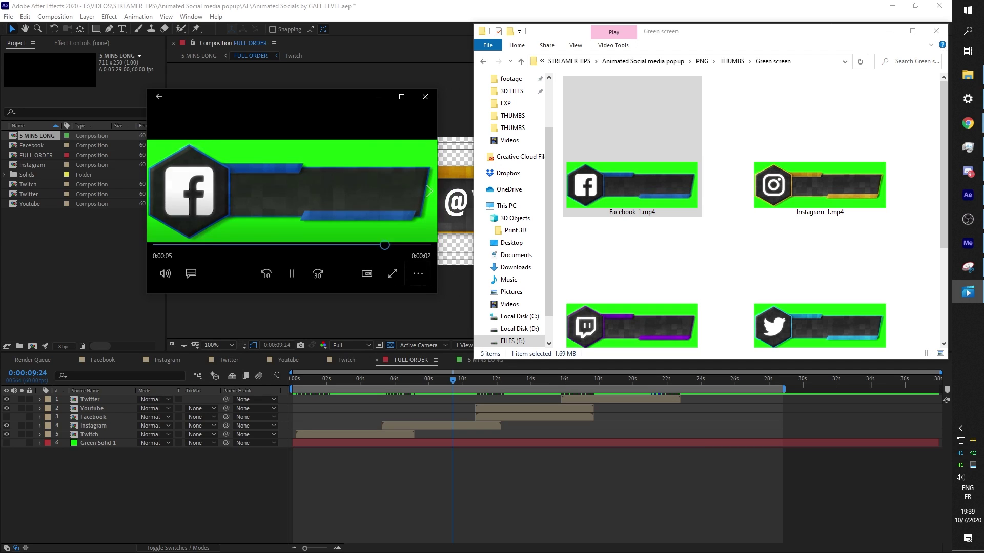
pyautogui.click(425, 97)
# - Open Facebook.png from the THUMBS folder's PNG subfolder in Windows Photos
pyautogui.click(733, 62)
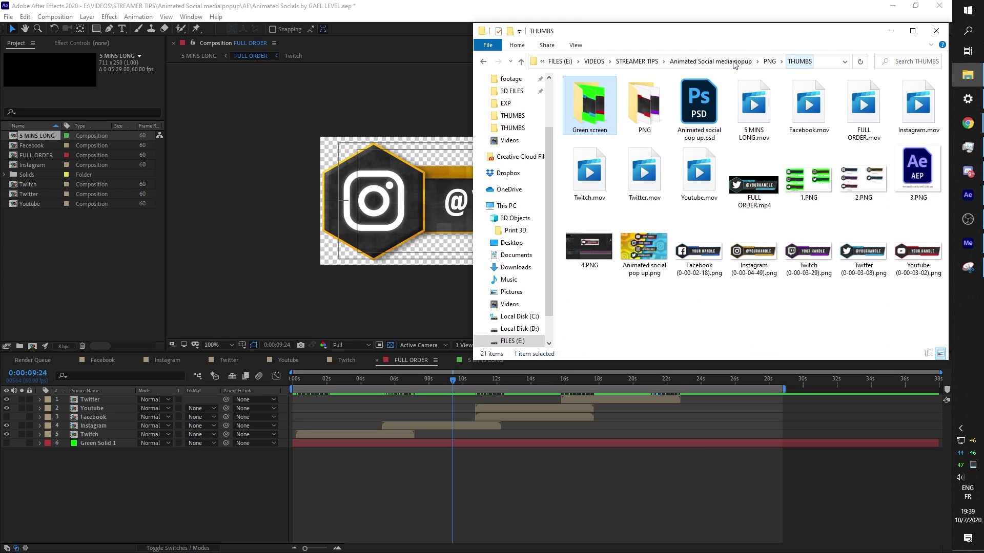
pyautogui.doubleClick(635, 117)
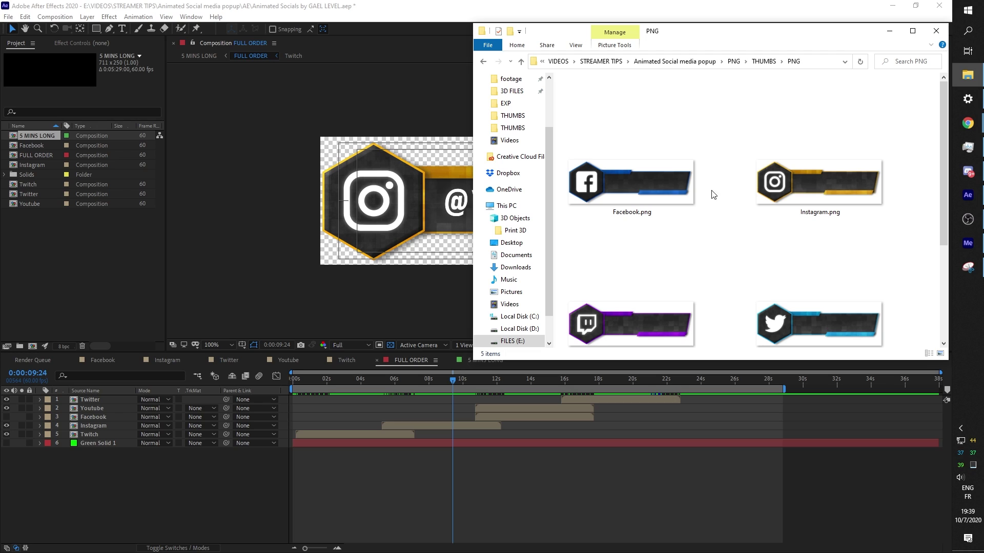
pyautogui.doubleClick(627, 186)
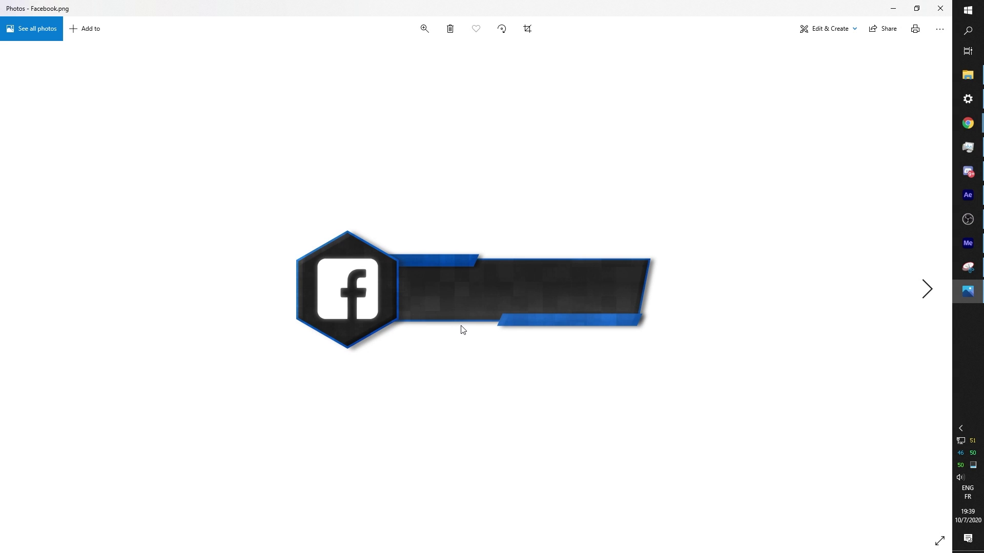
# - Flip through the Instagram, Twitch and Youtube PNG panels, then close Photos and deselect Facebook.png
pyautogui.press('Right')
pyautogui.press('Right')
pyautogui.press('Right')
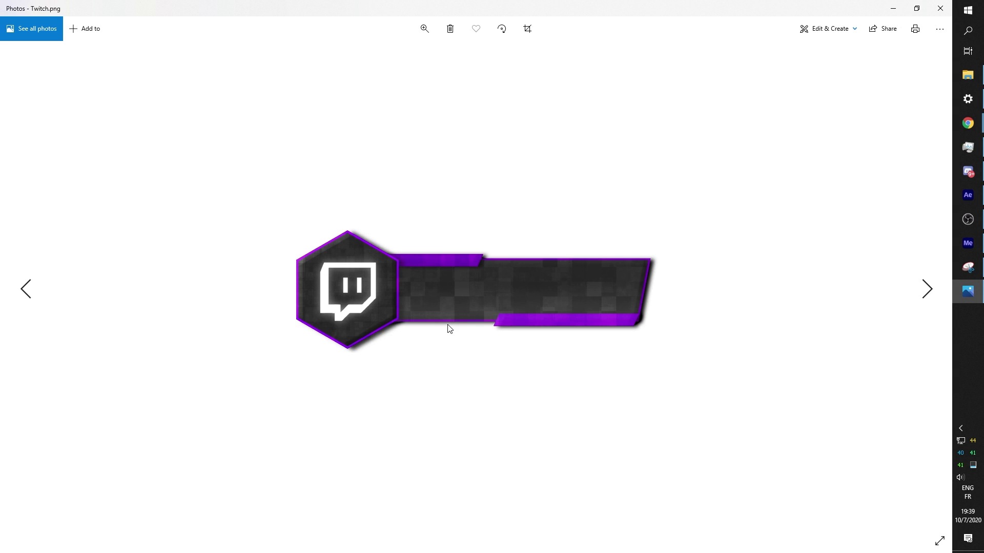
pyautogui.press('Left')
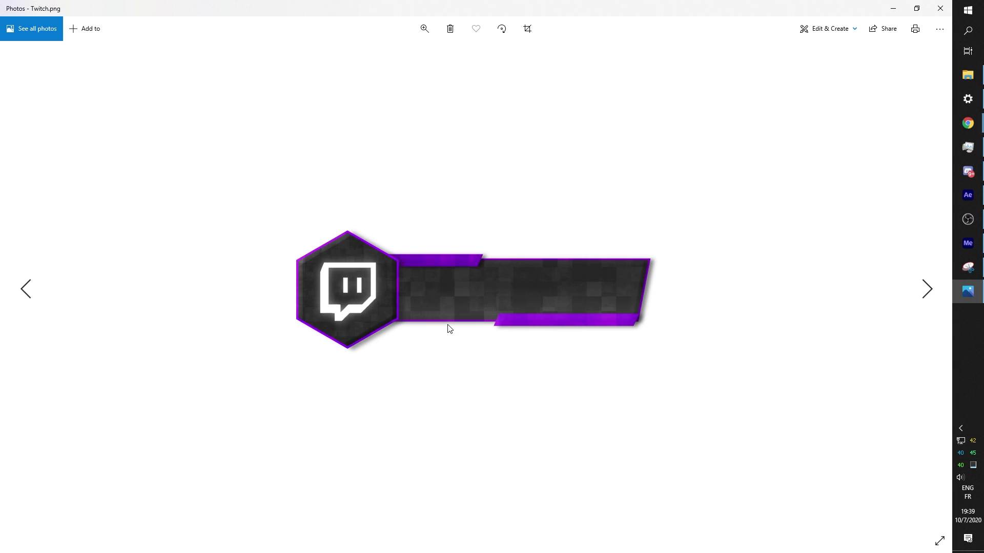
pyautogui.press('Right')
pyautogui.press('Right')
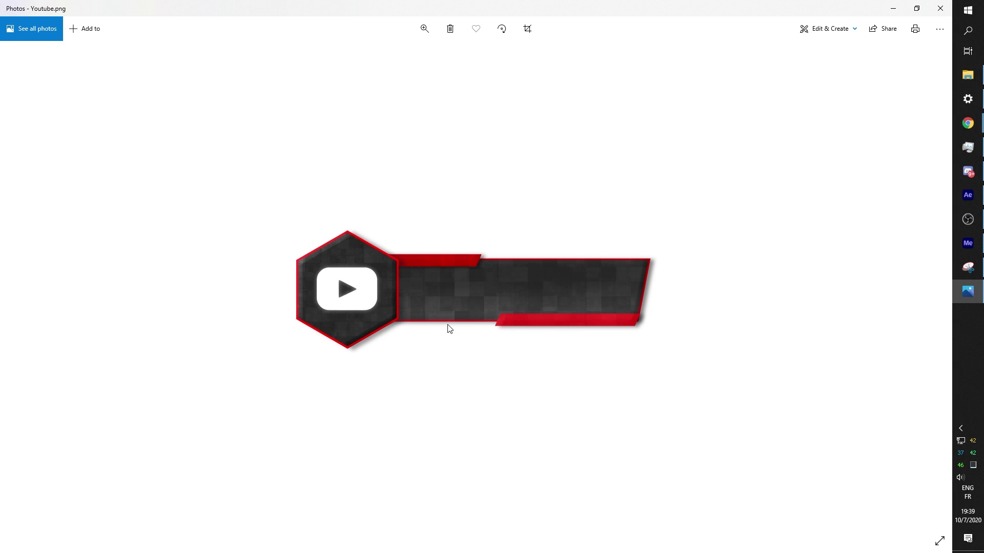
pyautogui.press('Left')
pyautogui.press('Left')
pyautogui.press('Left')
pyautogui.press('Left')
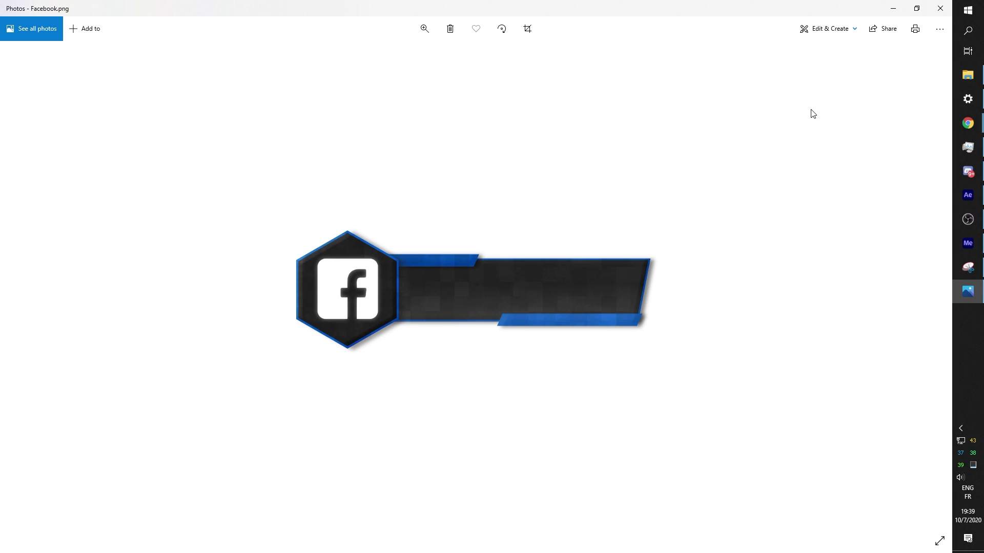
pyautogui.click(939, 8)
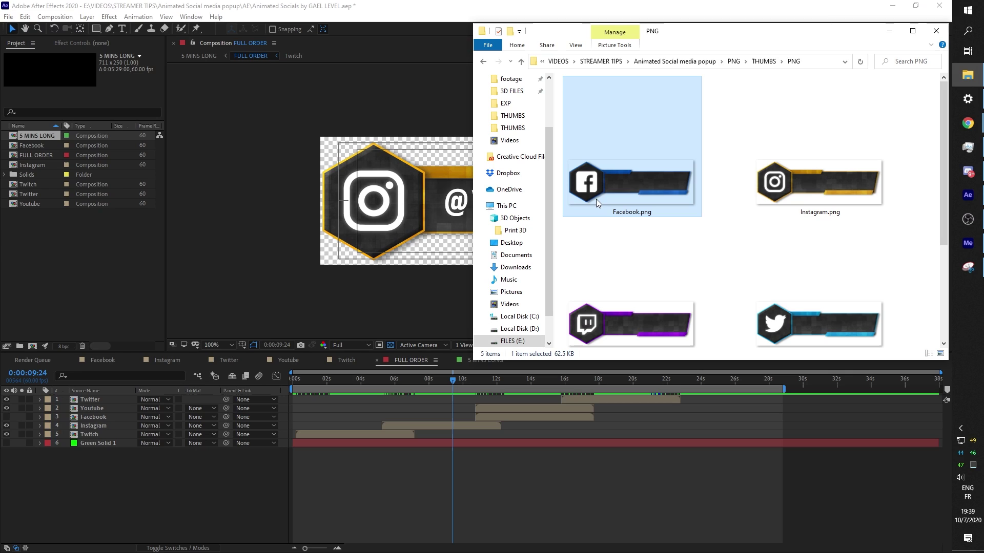
pyautogui.click(729, 151)
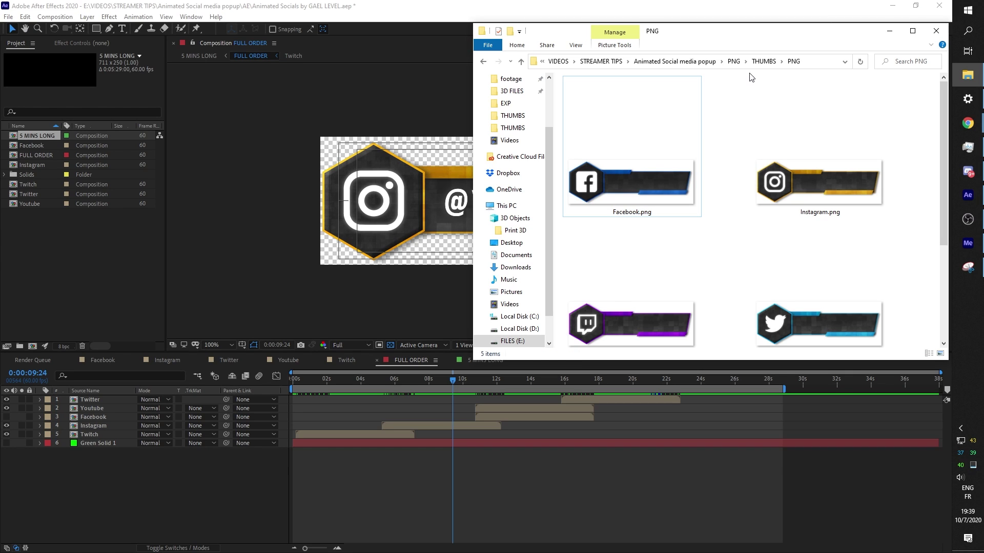
# - Play FULL ORDER.mp4 from the THUMBS folder in an enlarged Movies & TV window
pyautogui.click(763, 61)
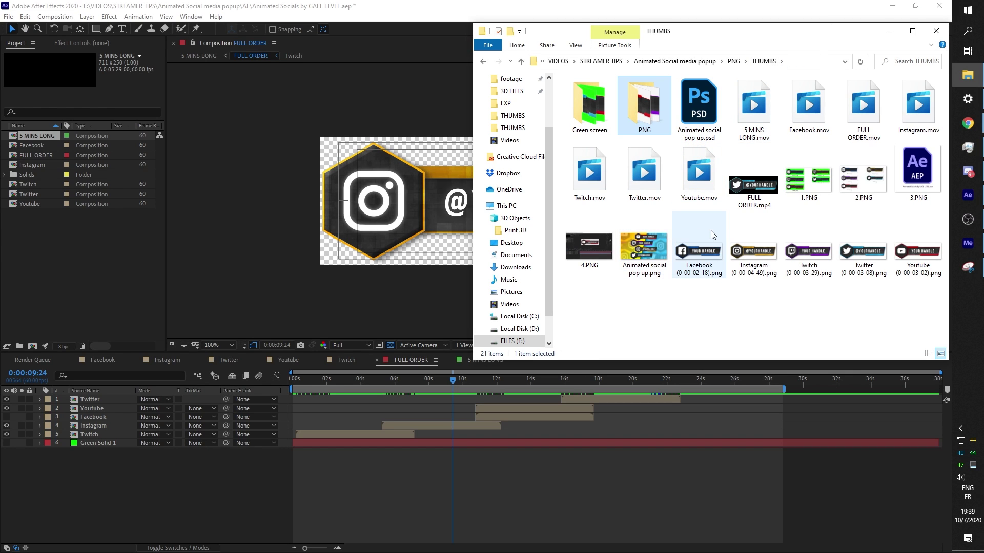
pyautogui.doubleClick(754, 192)
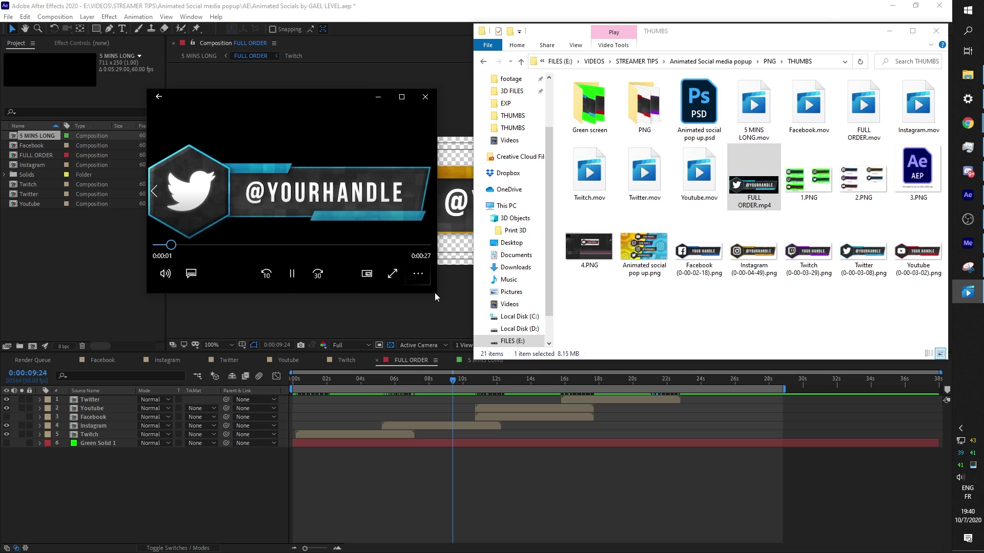
pyautogui.moveTo(437, 295); pyautogui.dragTo(574, 333)
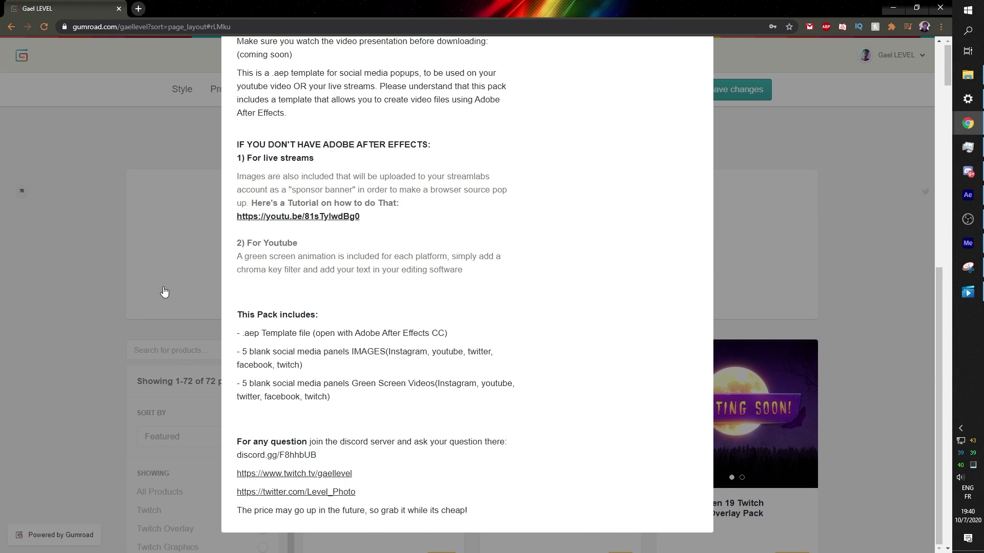
# - Advance the product gallery to the video preview slide and play the preview video
pyautogui.scroll(7, 356, 245)
pyautogui.scroll(1, 356, 245)
pyautogui.scroll(-1, 512, 225)
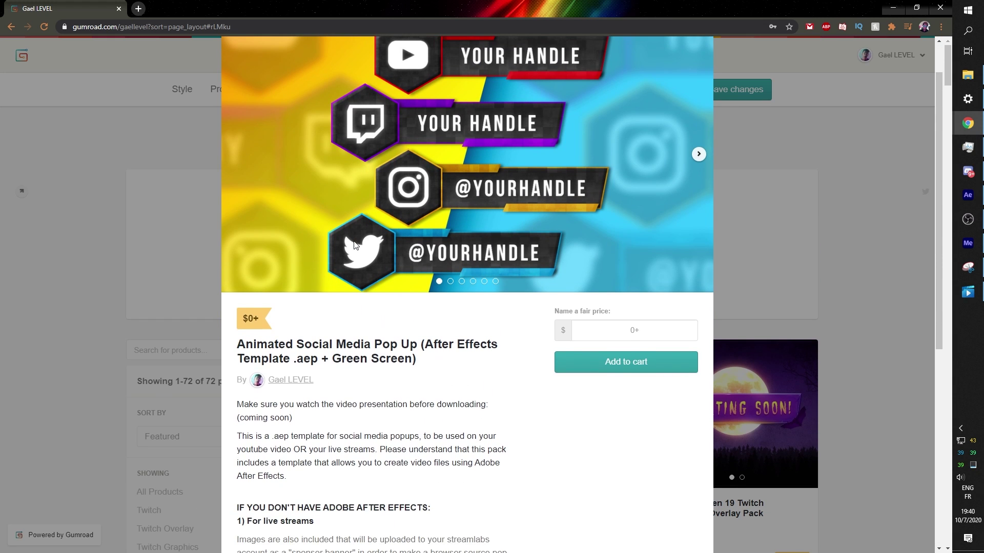
pyautogui.scroll(1, 678, 210)
pyautogui.scroll(-5, 388, 447)
pyautogui.scroll(6, 452, 417)
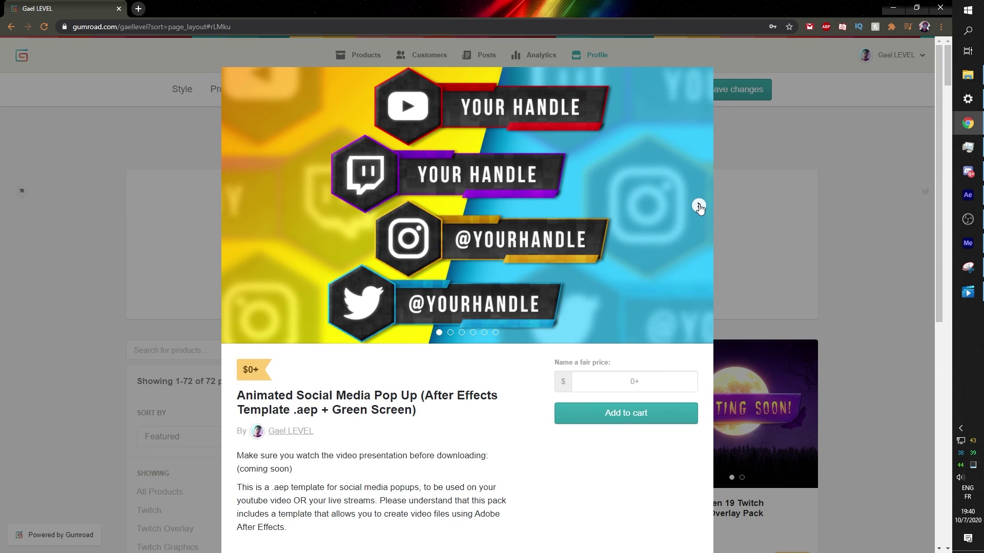
pyautogui.click(698, 206)
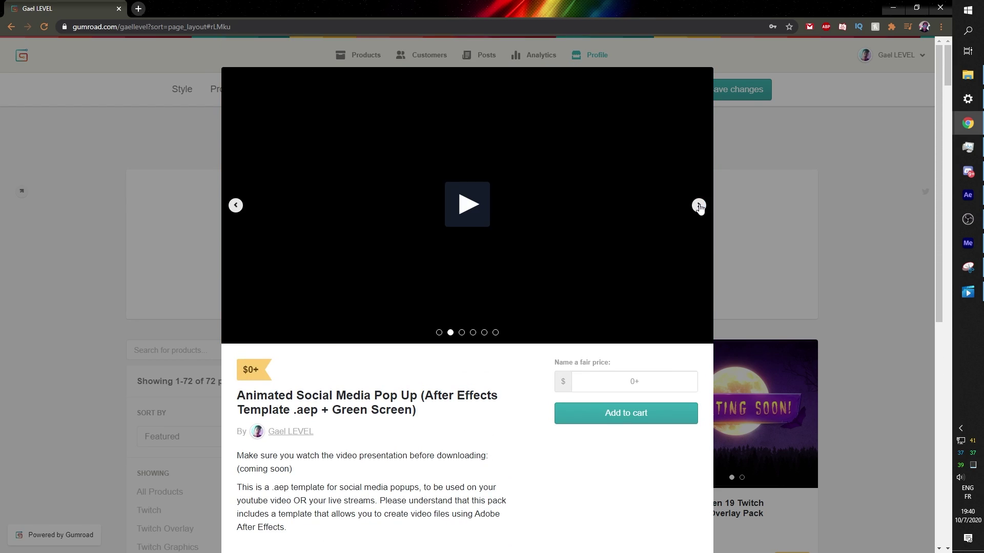
pyautogui.click(462, 200)
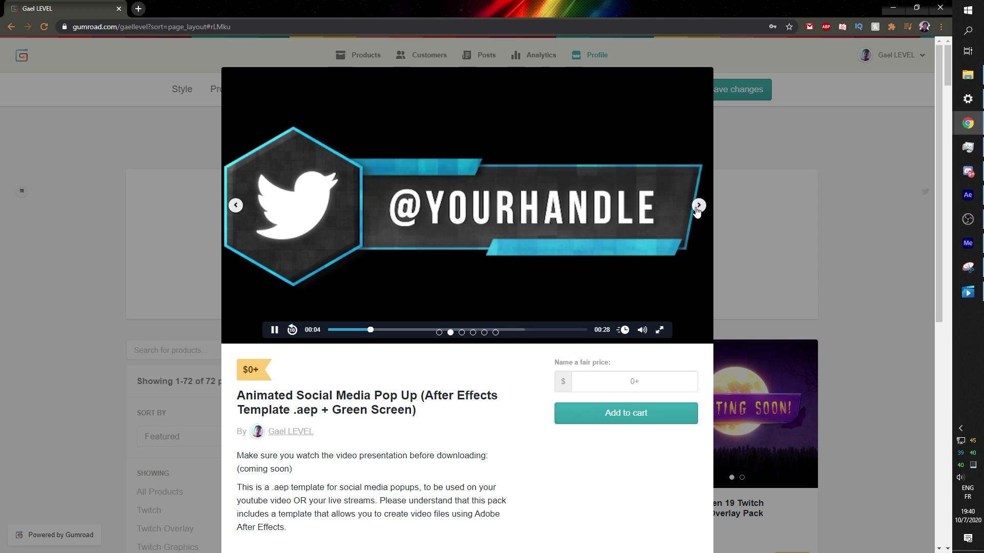
# - Page on through the green-screen and PNG thumbnail slides to the After Effects screenshot
pyautogui.click(698, 207)
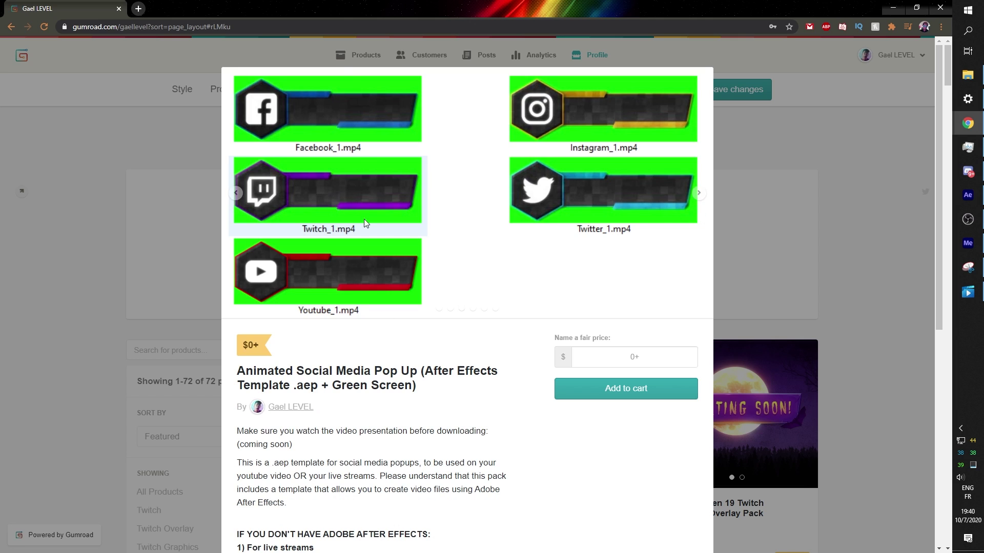
pyautogui.click(698, 195)
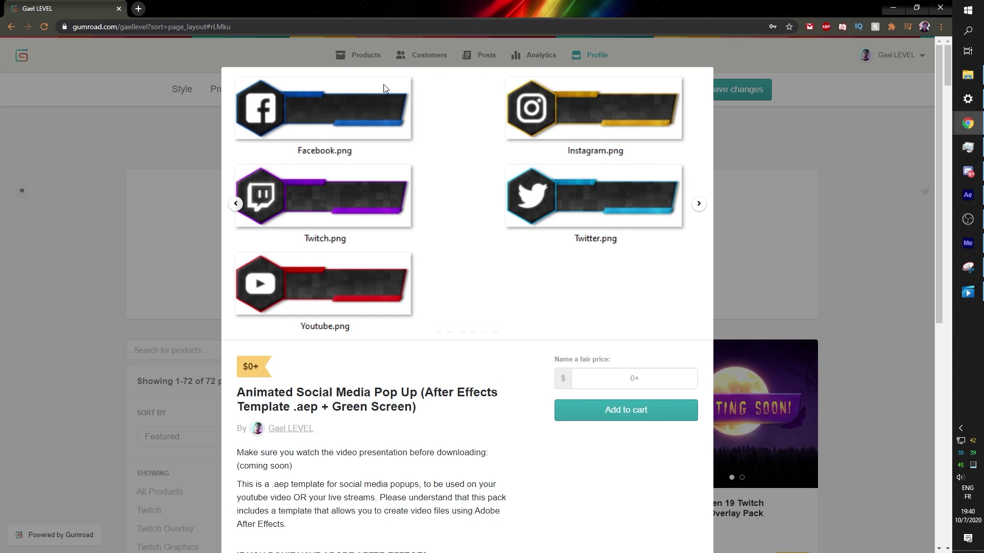
pyautogui.click(699, 205)
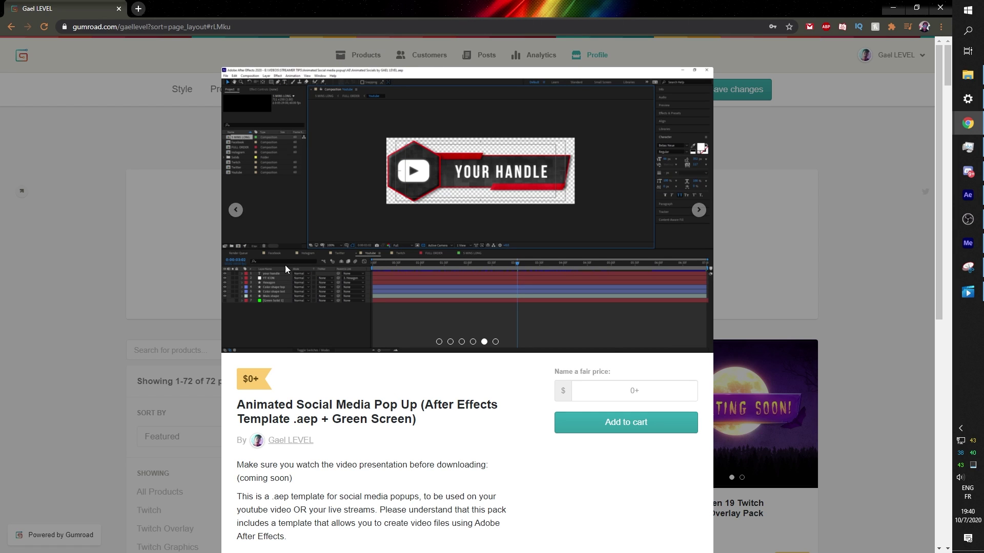
# - View the AEP file slide, read the pop-up pack description, and close the product window
pyautogui.click(699, 210)
pyautogui.scroll(-6, 687, 231)
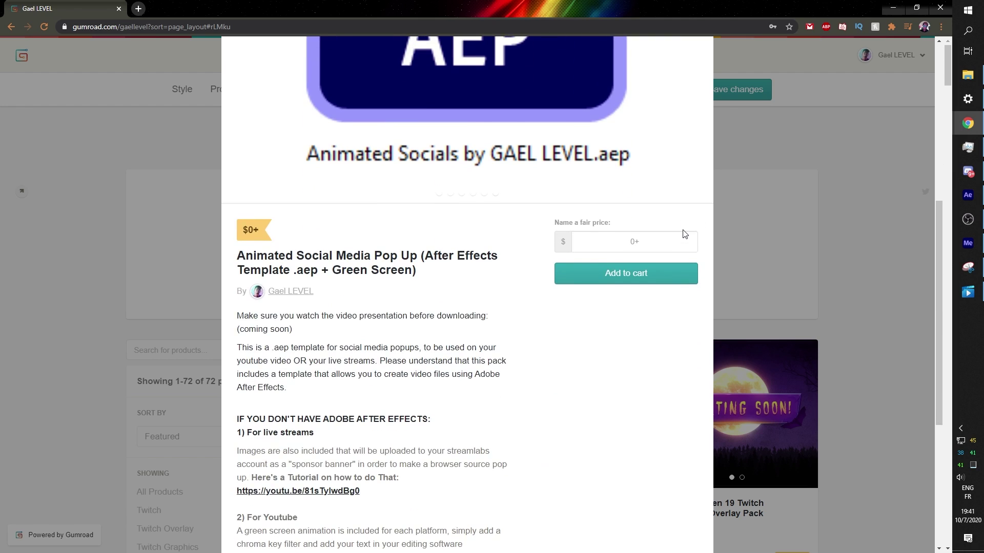
pyautogui.scroll(3, 620, 241)
pyautogui.scroll(-4, 614, 243)
pyautogui.scroll(-5, 563, 248)
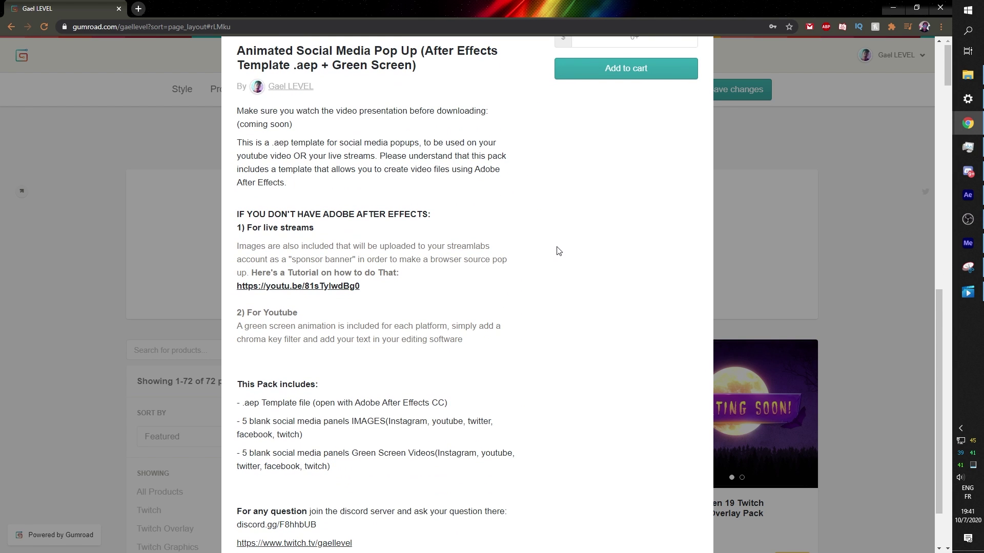
pyautogui.scroll(6, 553, 251)
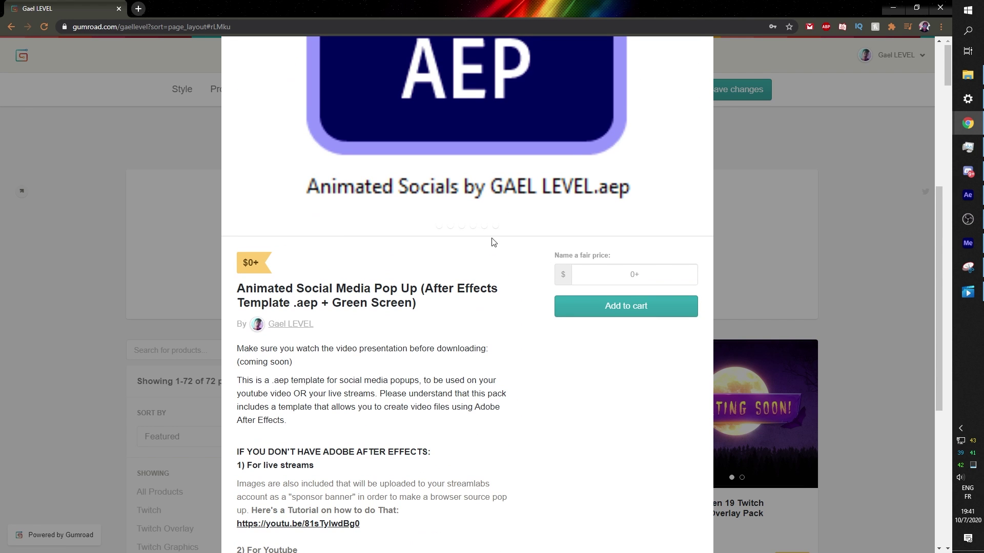
pyautogui.scroll(-6, 486, 231)
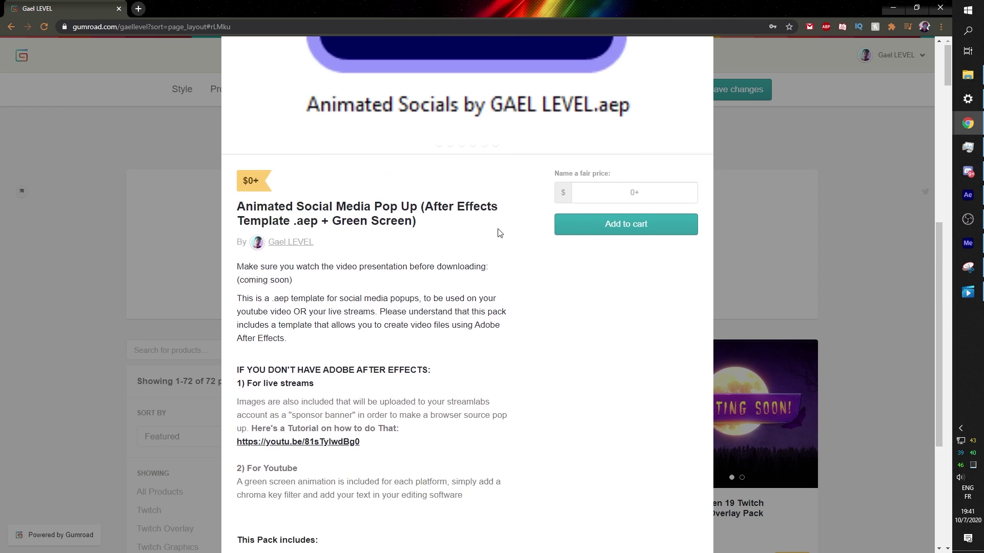
pyautogui.scroll(-3, 595, 246)
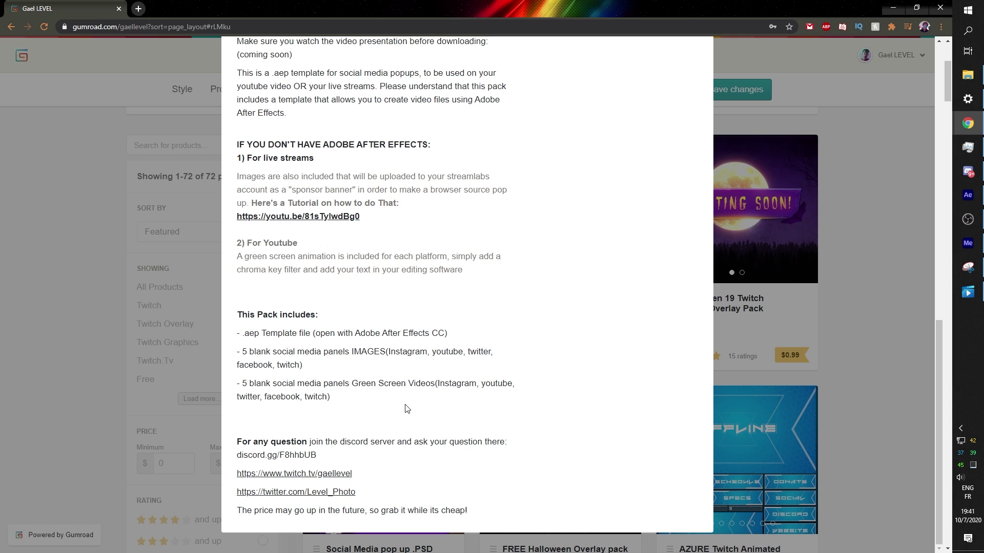
pyautogui.scroll(15, 406, 409)
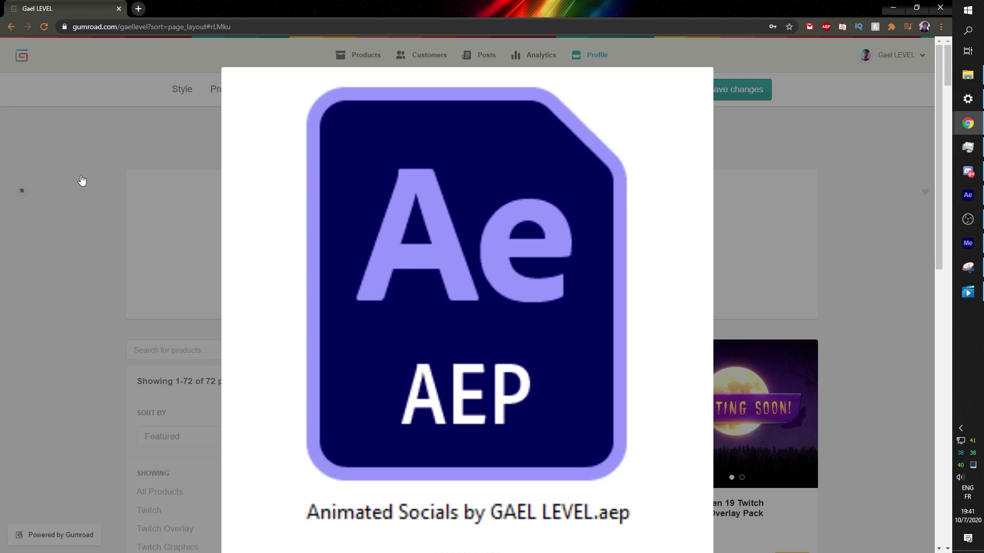
pyautogui.click(80, 152)
# - Scroll the 72-product grid down past the Halloween overlay pack, SHINE and CAULDRON Animated Tip Jar
pyautogui.scroll(-3, 160, 143)
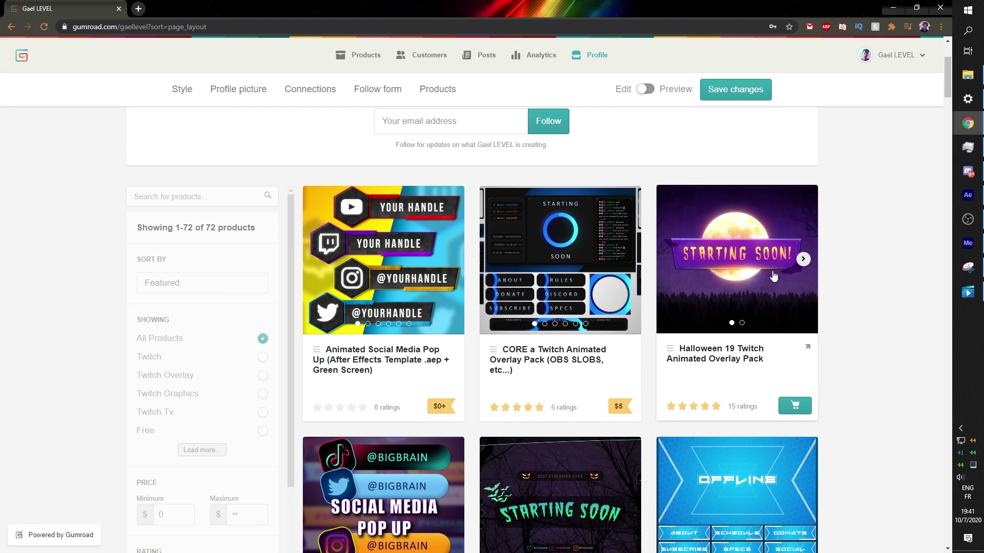
pyautogui.scroll(-2, 773, 275)
pyautogui.scroll(1, 758, 246)
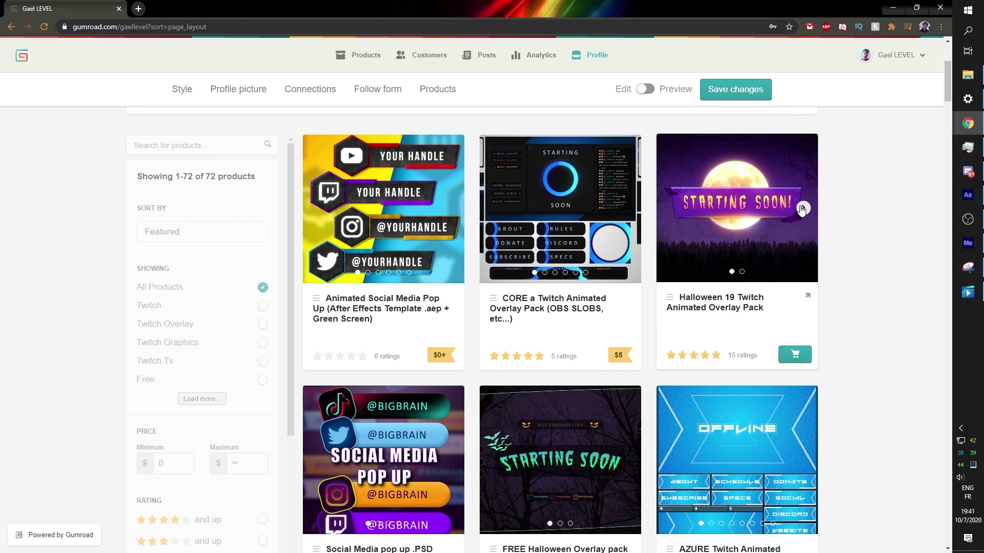
pyautogui.scroll(-2, 539, 289)
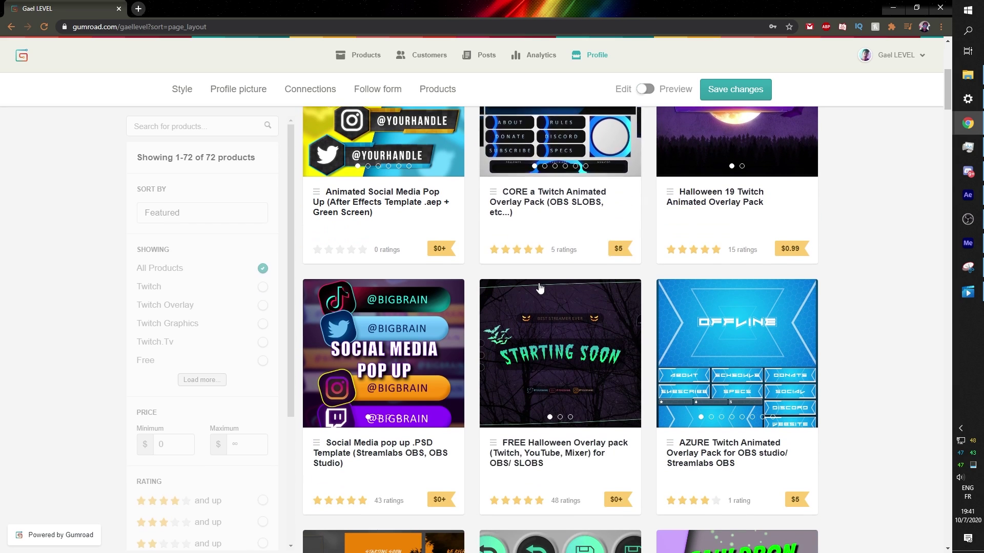
pyautogui.scroll(-5, 541, 256)
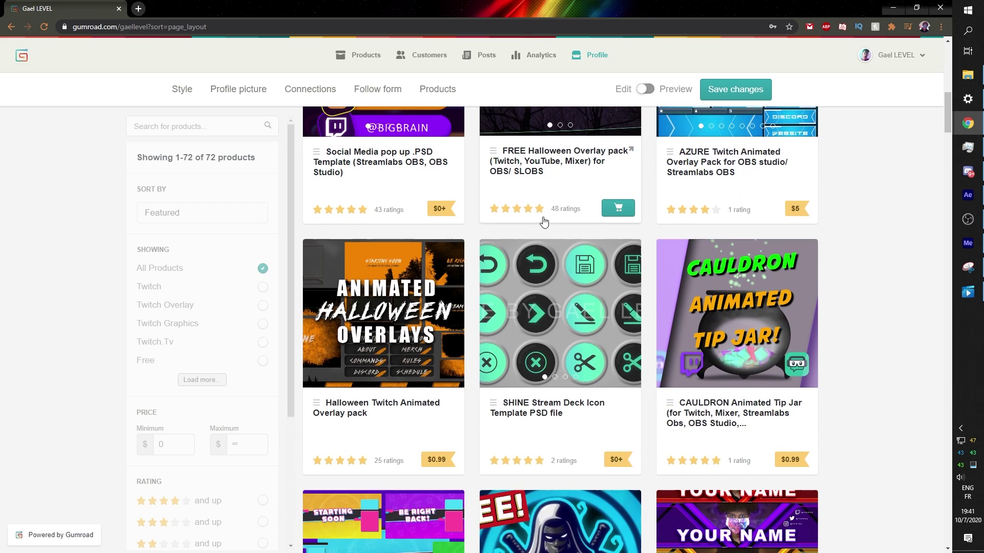
pyautogui.scroll(-1, 589, 359)
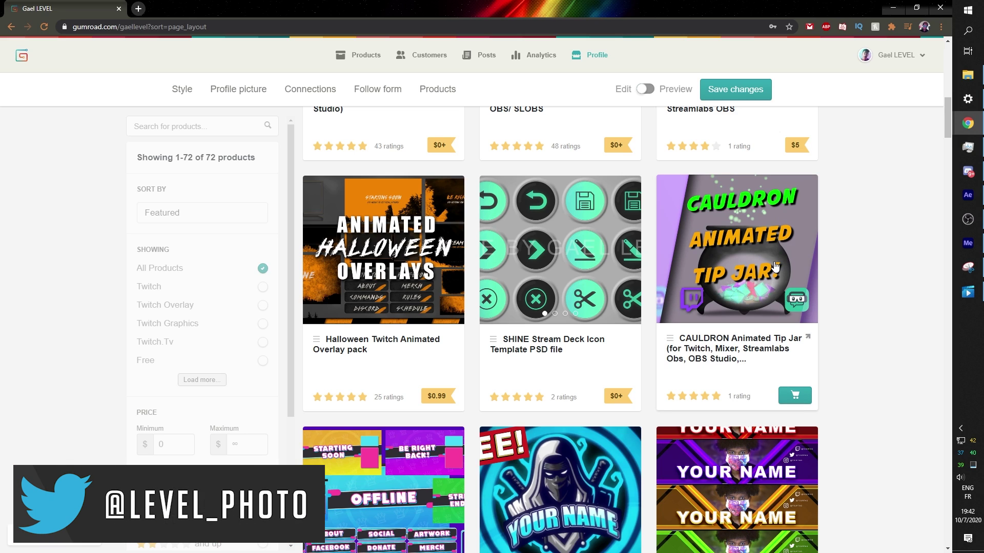
pyautogui.scroll(-1, 776, 269)
pyautogui.scroll(-1, 774, 270)
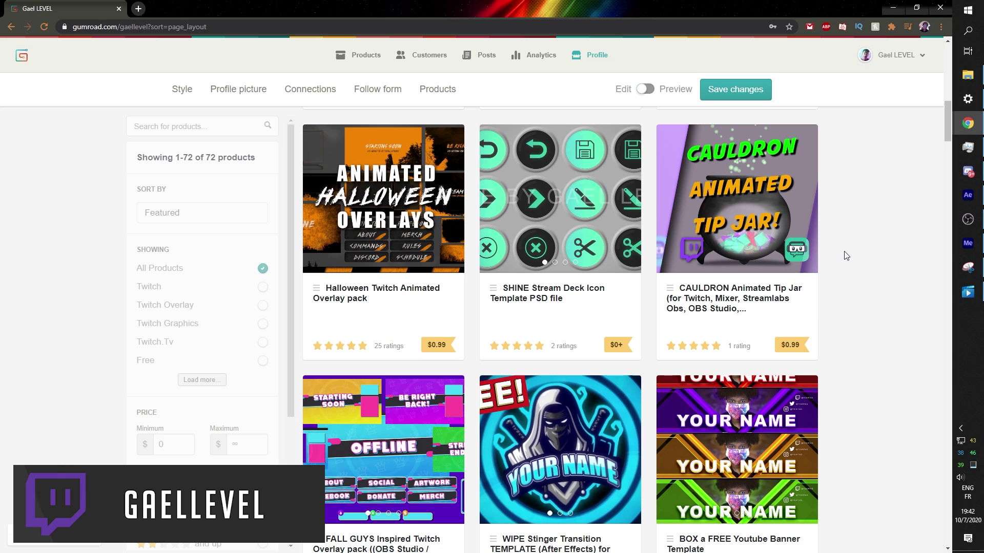
# - Switch back to After Effects showing the FULL ORDER composition's Twitch 'YOUR HANDLE' pop-up
pyautogui.hotkey('alt', 'Tab')
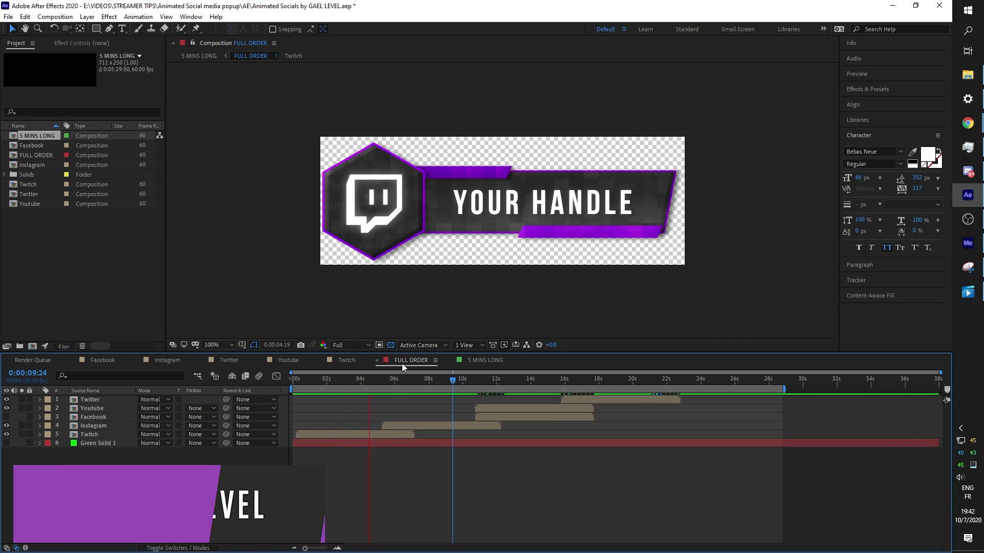